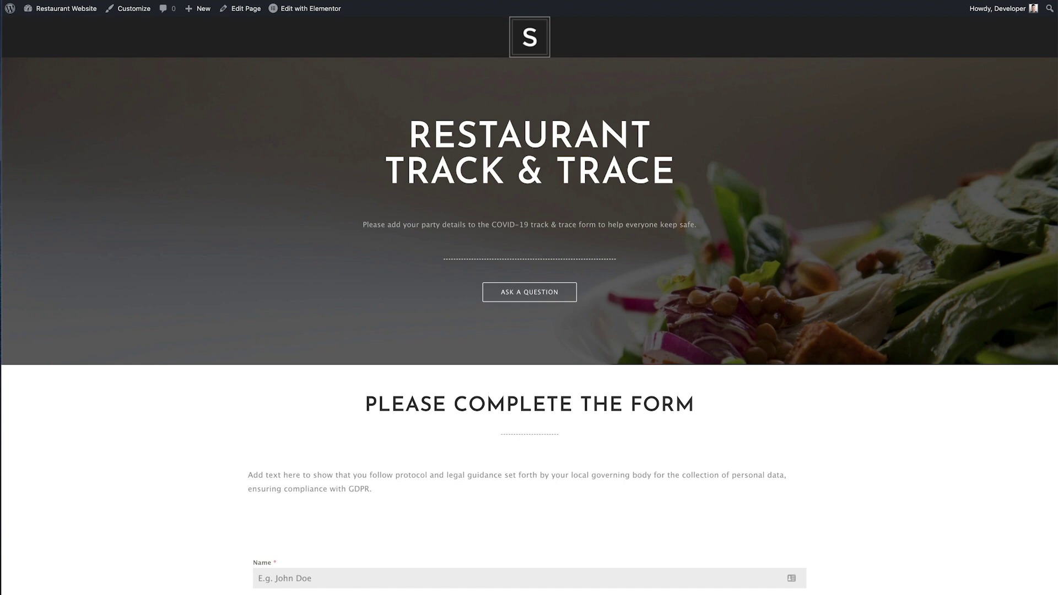
Step: Scroll through the Restaurant Track & Trace page to review its check-in form
scroll(529, 297, down, 3)
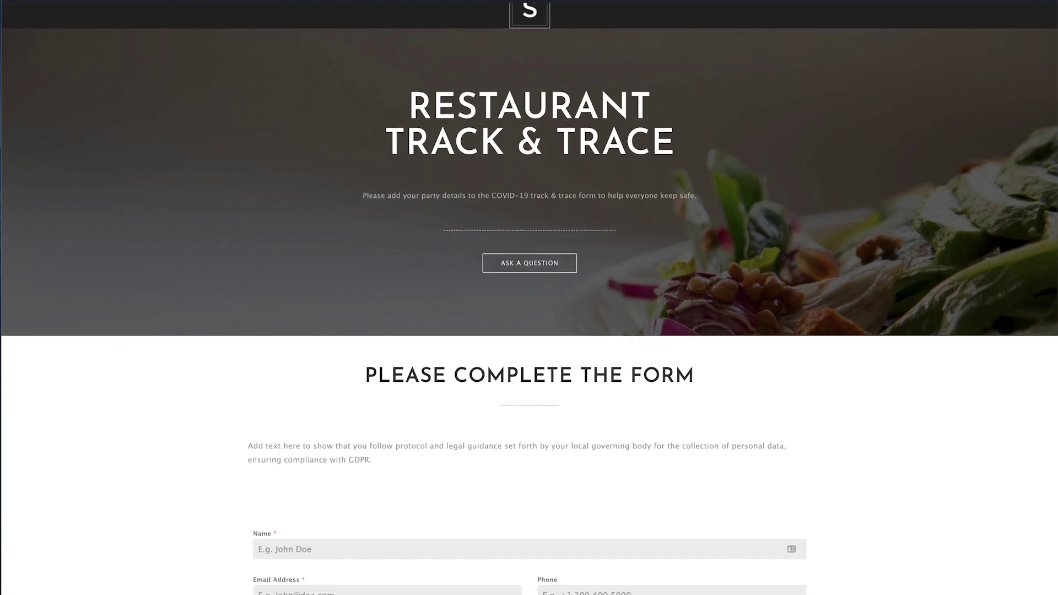
scroll(529, 298, down, 2)
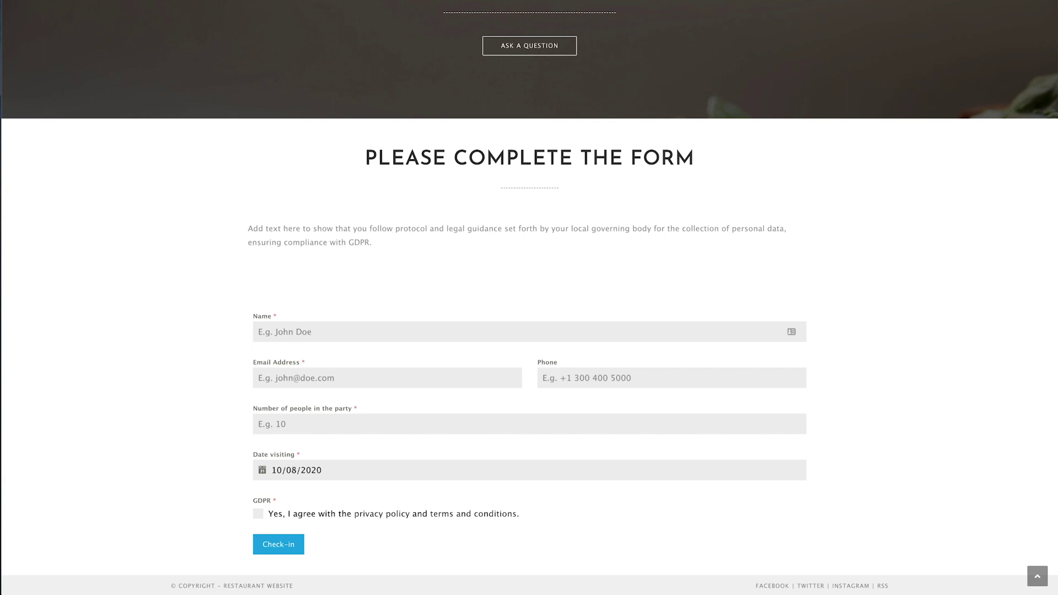
scroll(1047, 127, up, 1)
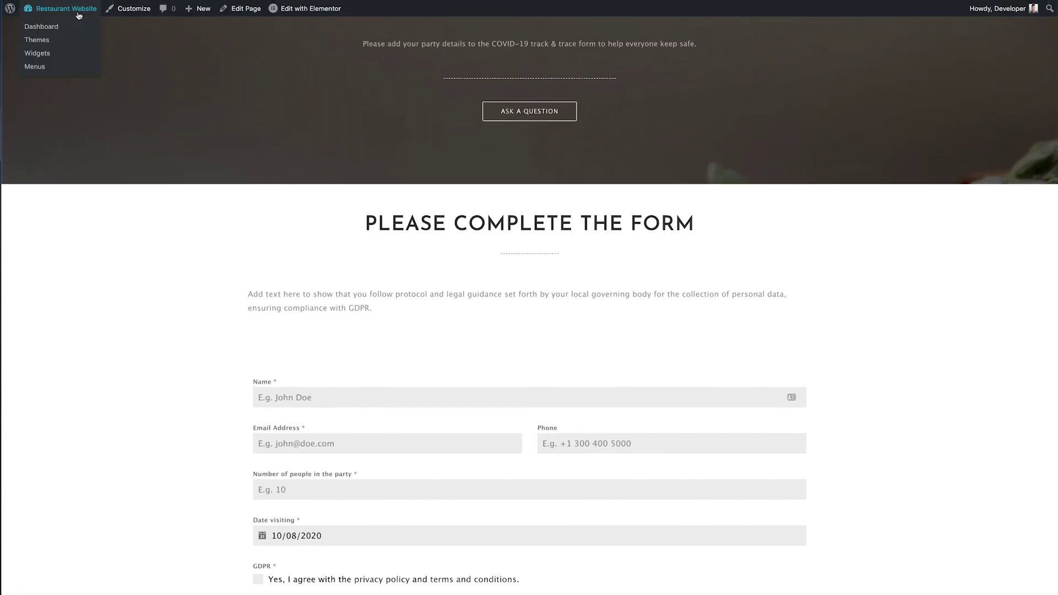
Step: Go to the WordPress admin Dashboard and bring up the Plugins menu
click(79, 16)
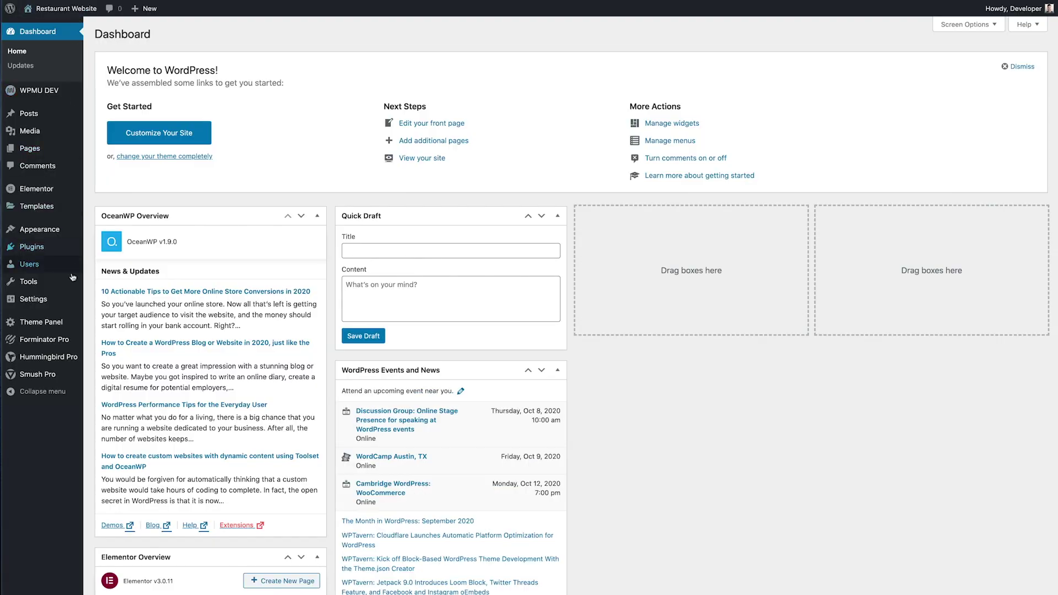
mouse_move(61, 339)
mouse_move(37, 251)
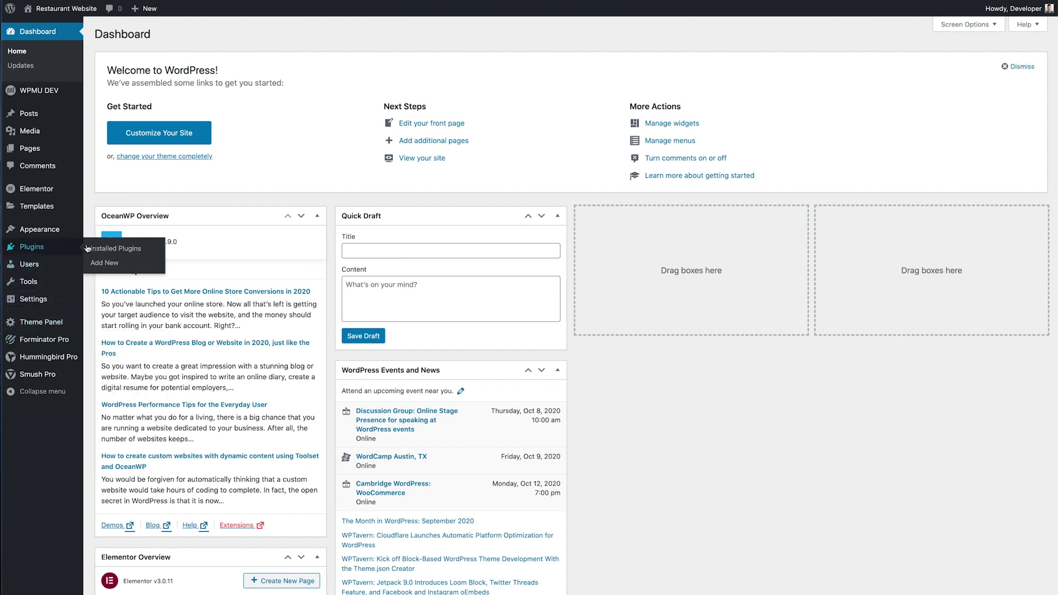
Step: On the Add Plugins page, search the plugin directory for 'forminator'
click(117, 264)
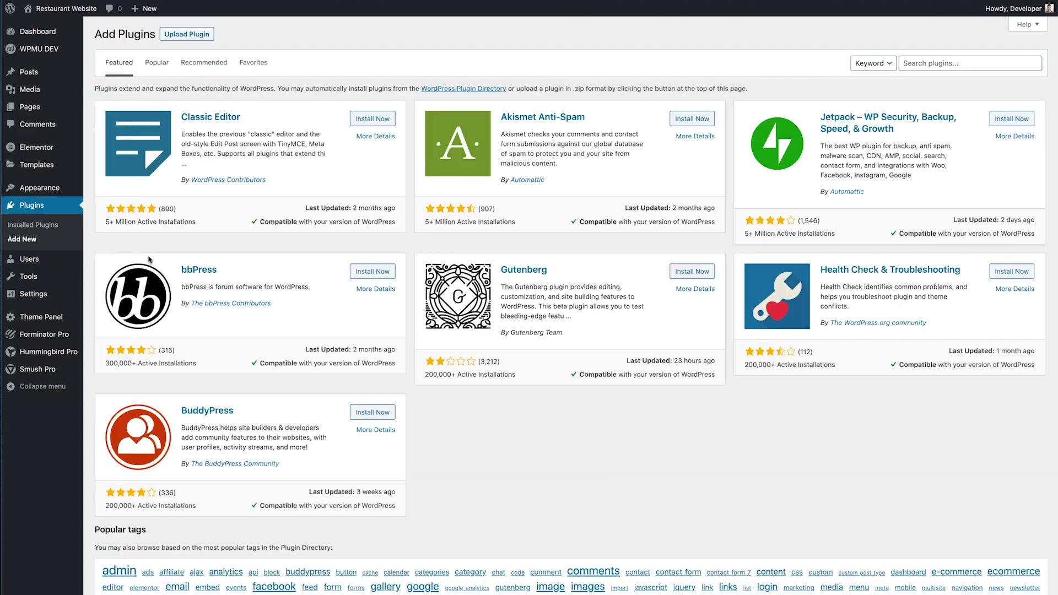
click(918, 65)
text(forminator)
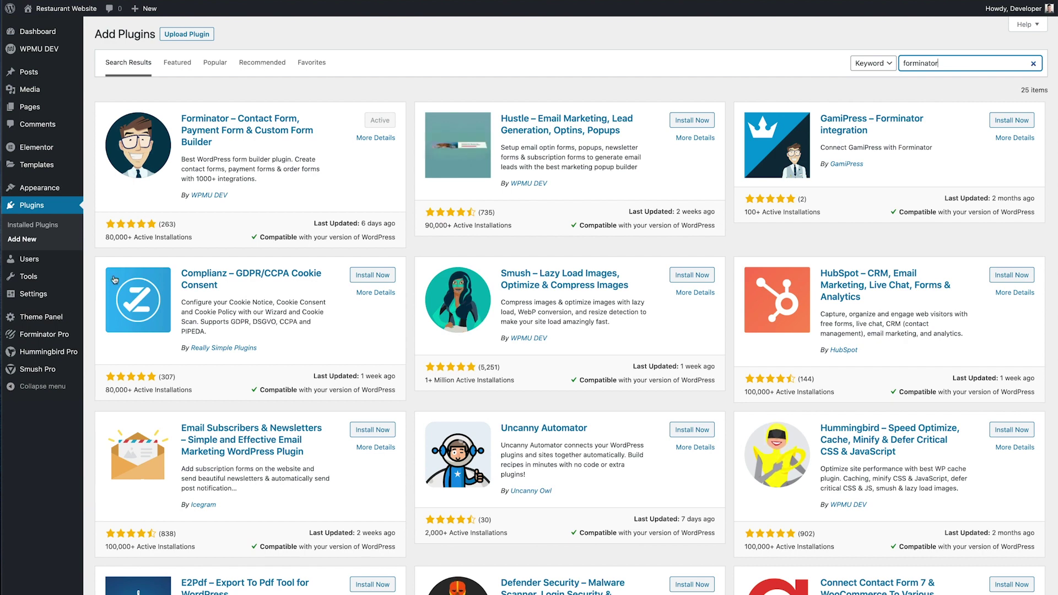
Step: From the Forminator Pro dashboard, start a Blank form named 'track and trace'
click(40, 337)
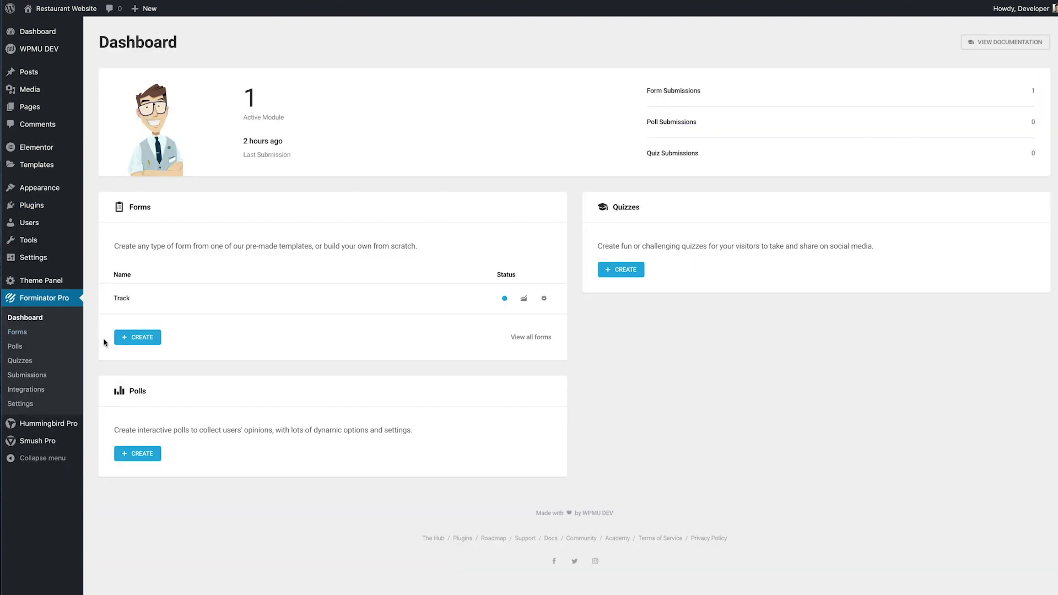
click(125, 339)
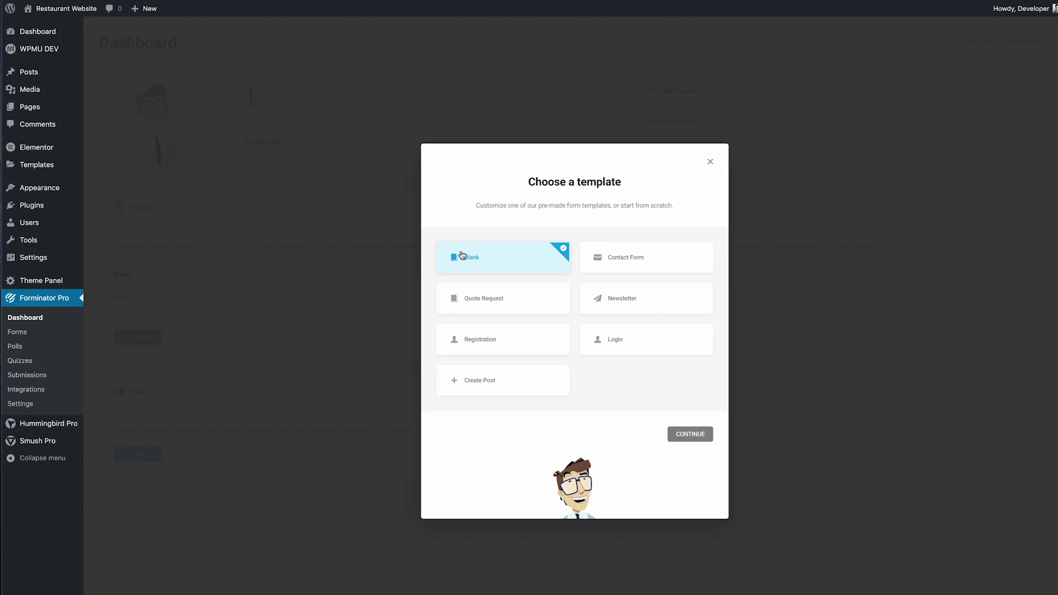
click(678, 434)
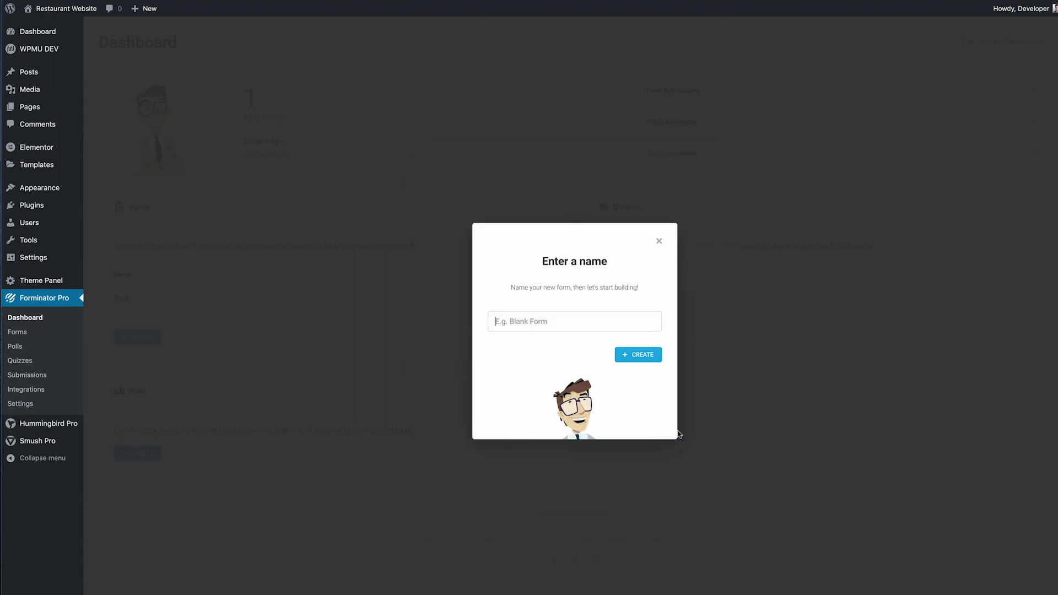
click(551, 328)
text(track and trace)
Step: Create the form and pick Name, Email, Phone, Number, Datepicker and GDPR Approval fields
click(631, 353)
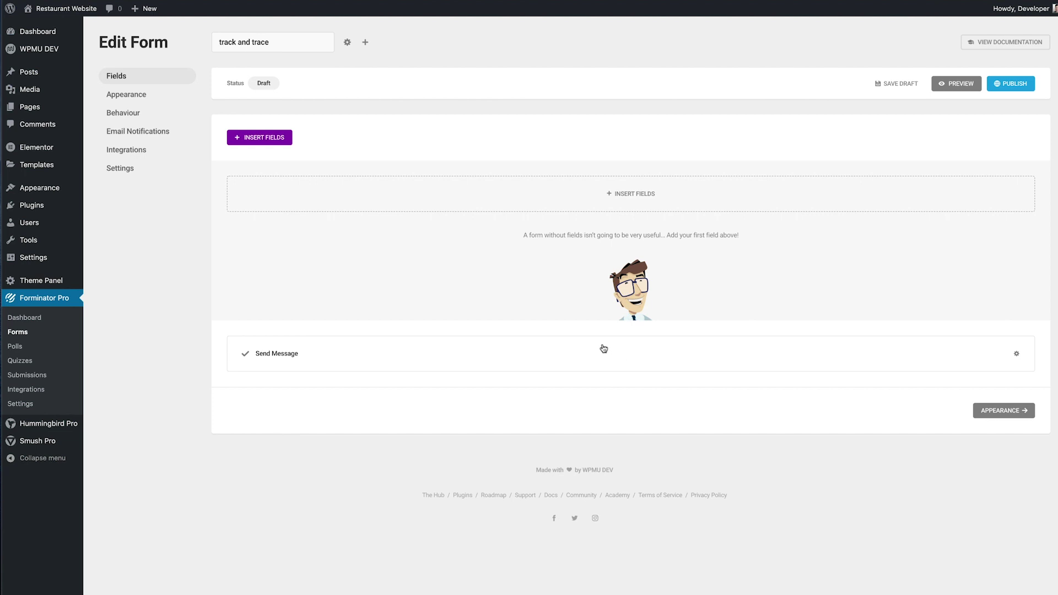
click(265, 138)
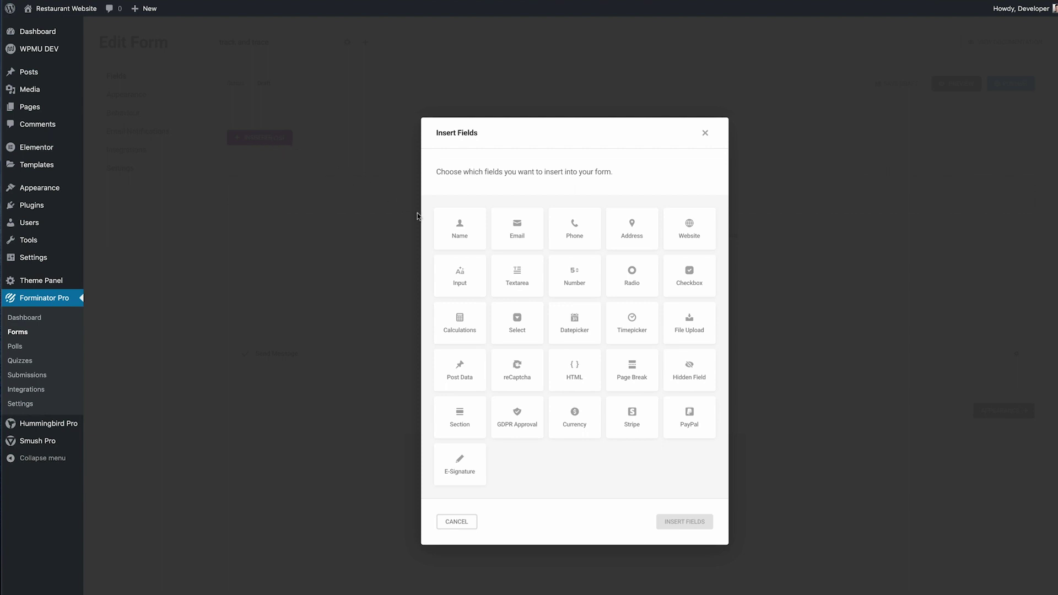
click(450, 231)
click(522, 234)
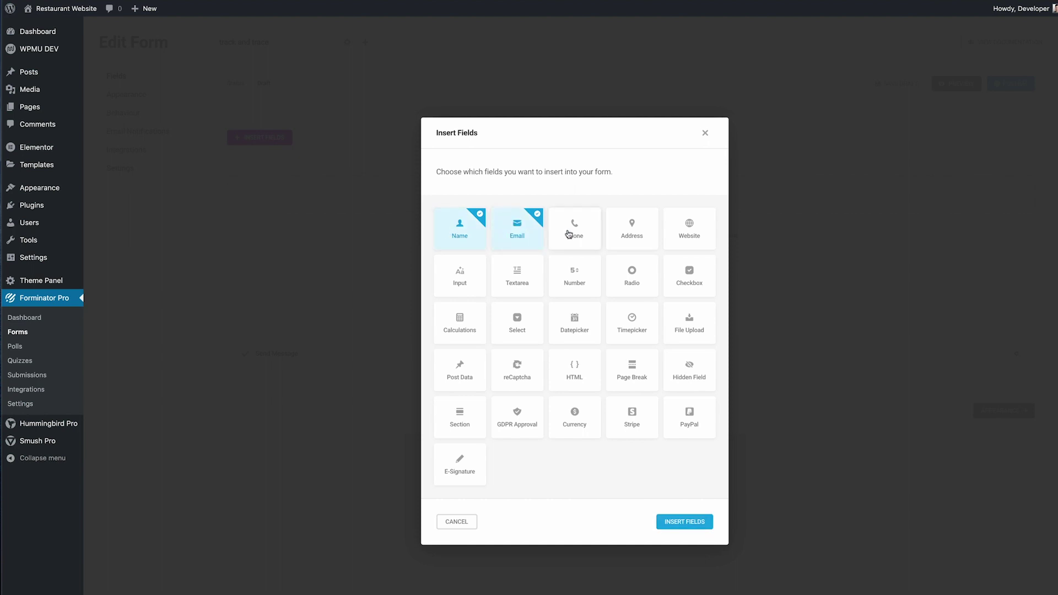
click(568, 234)
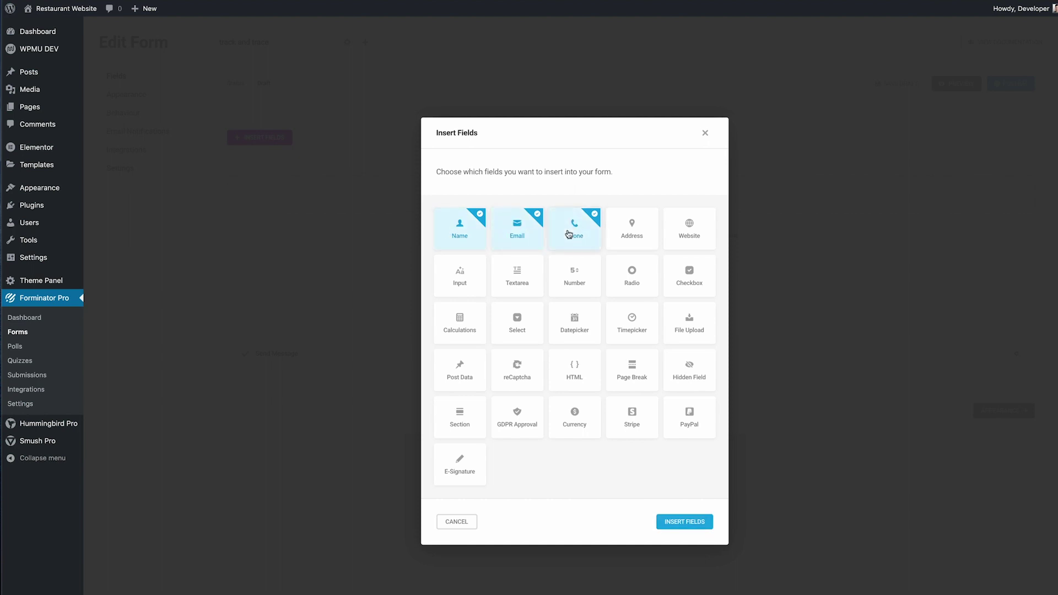
click(580, 277)
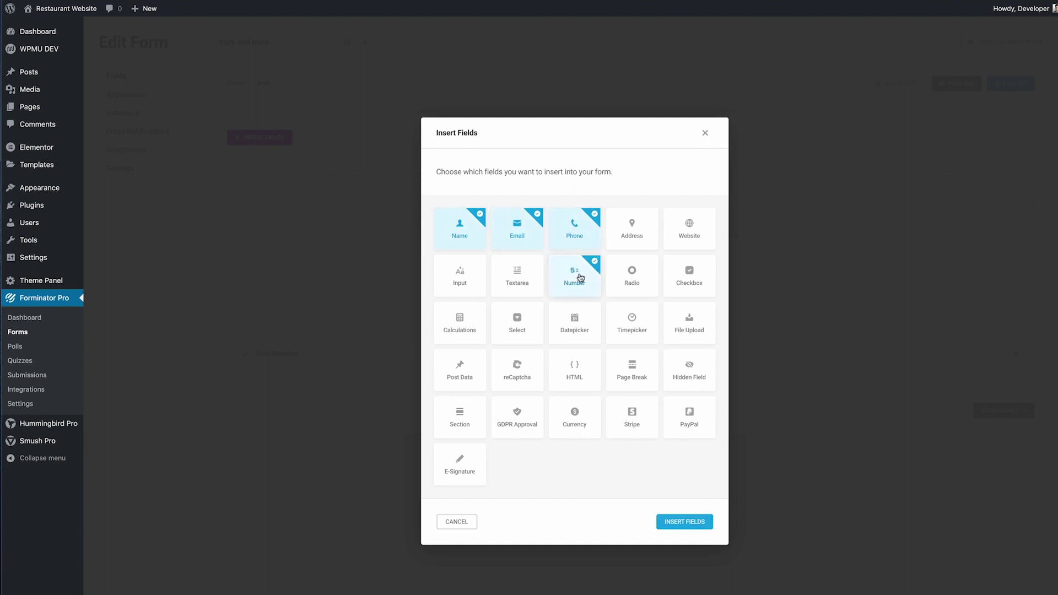
click(576, 335)
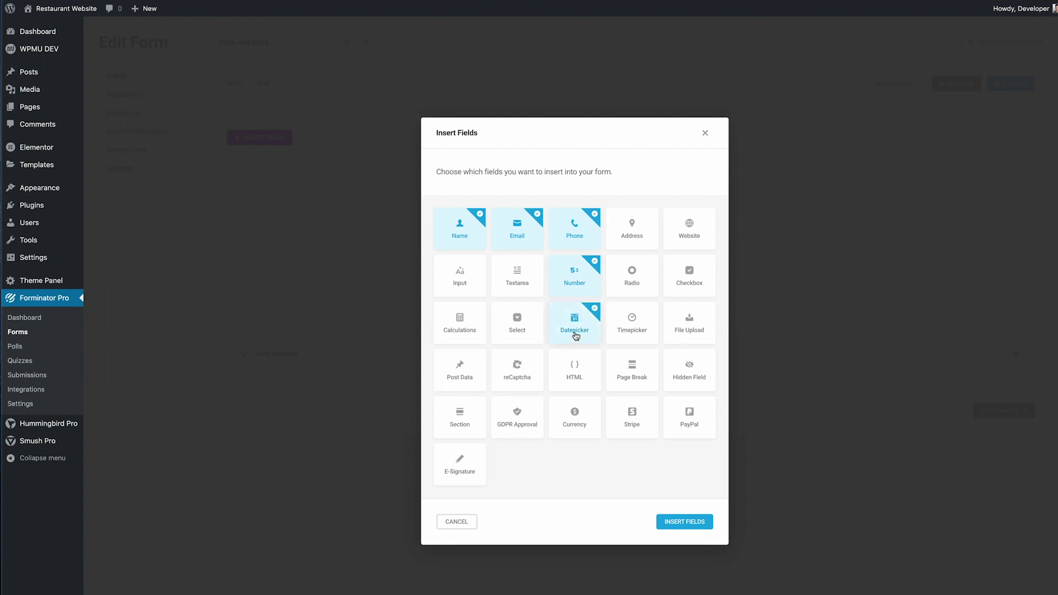
click(525, 422)
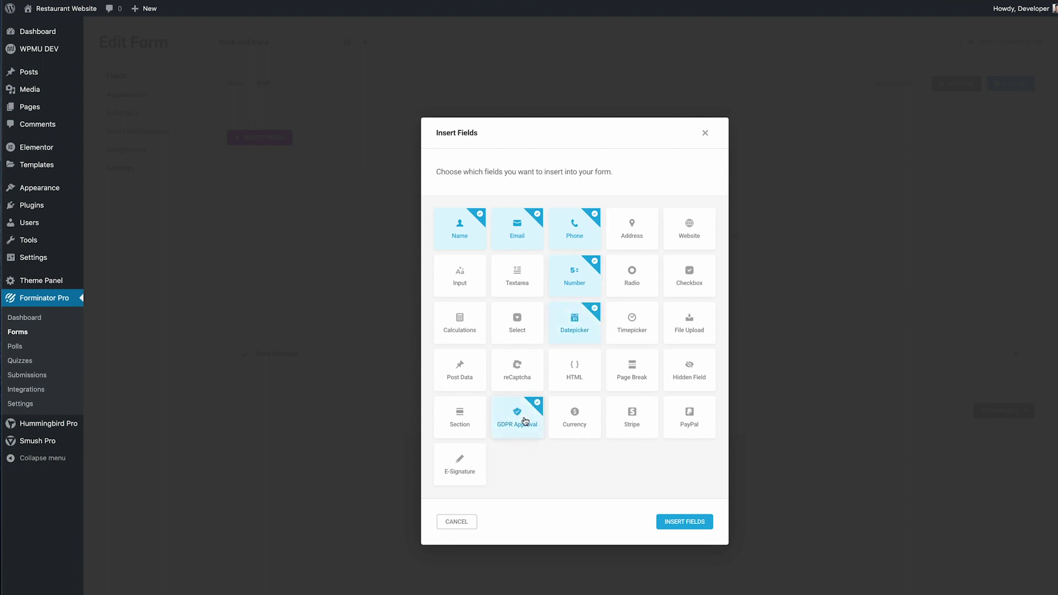
Step: Insert the six chosen fields and make the Name field required
click(676, 523)
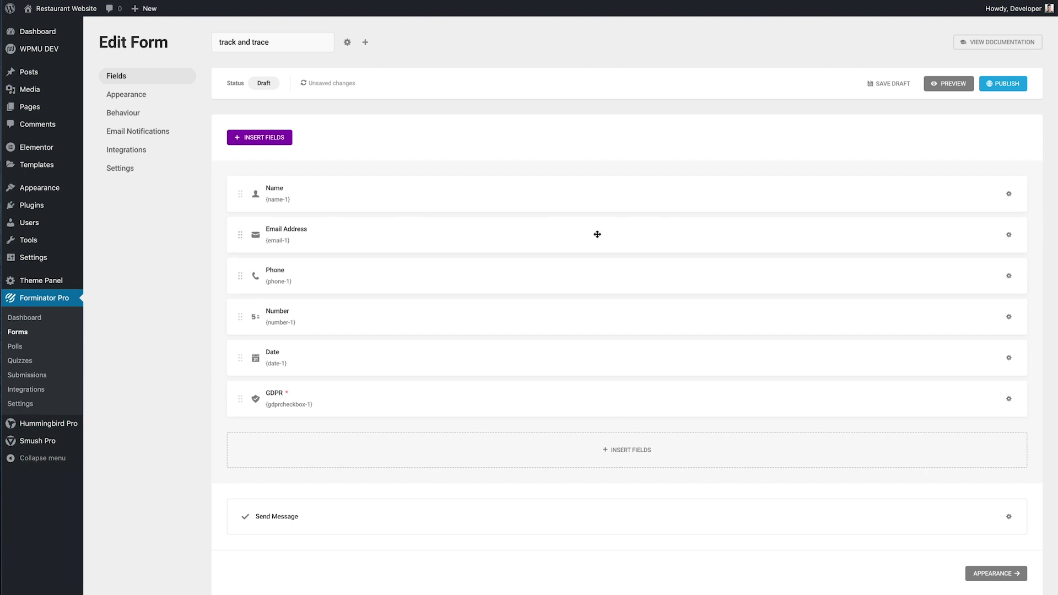
click(596, 197)
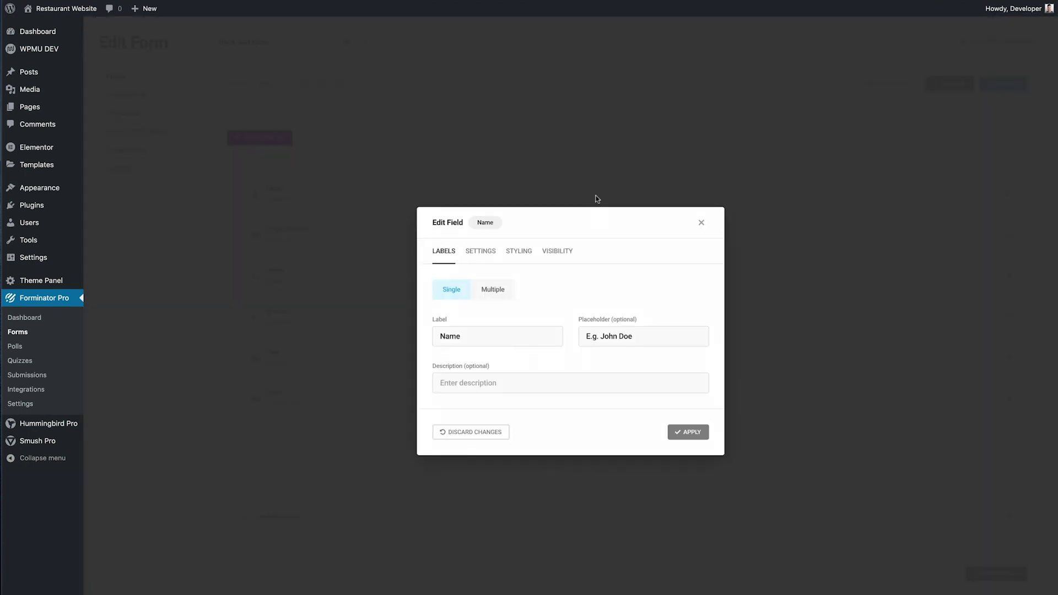
click(482, 252)
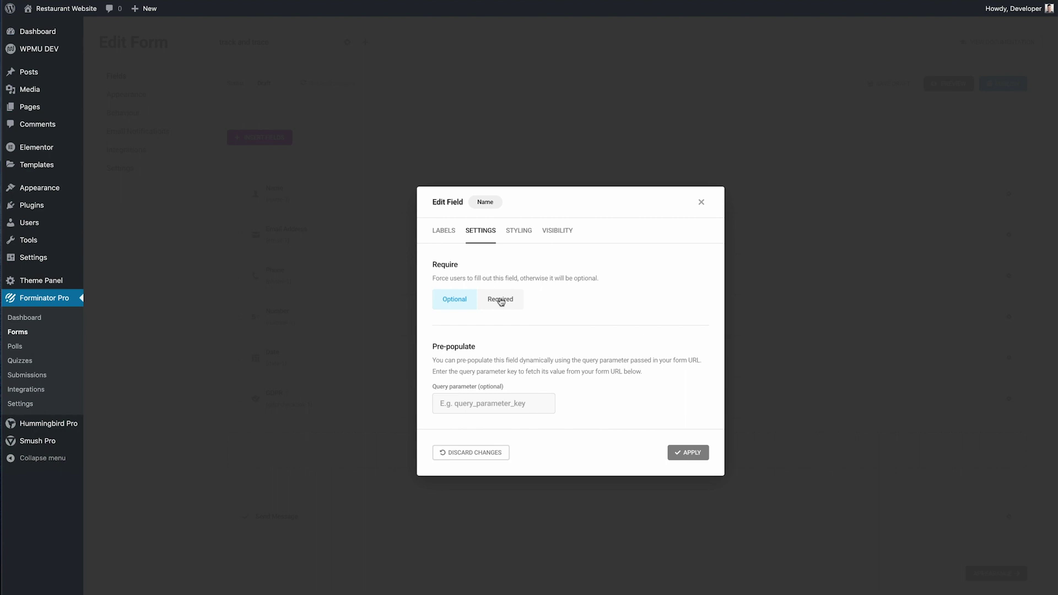
click(500, 301)
click(683, 493)
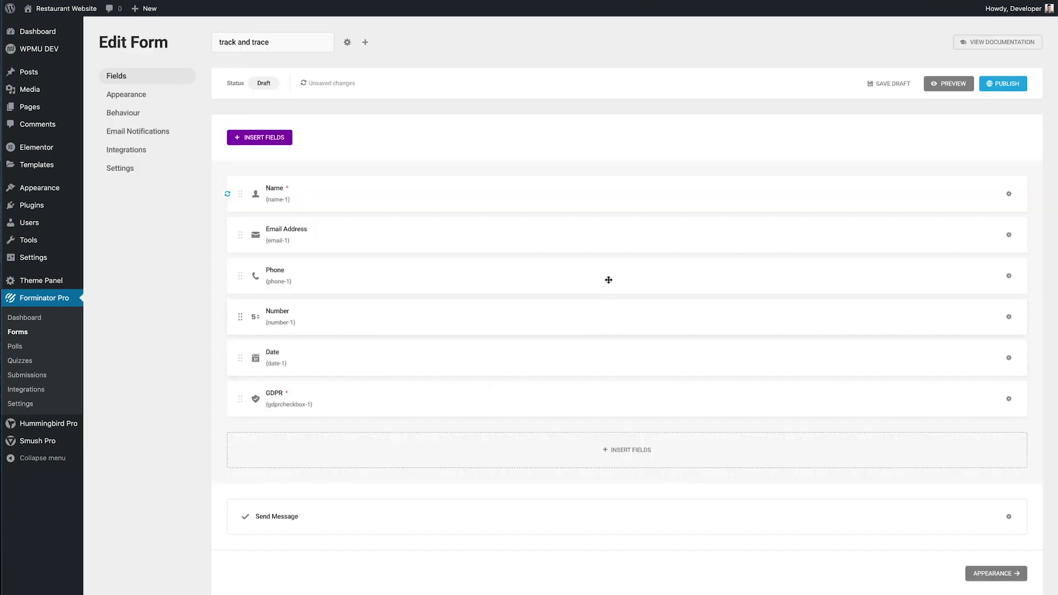
Step: Make the Email Address field required
click(606, 240)
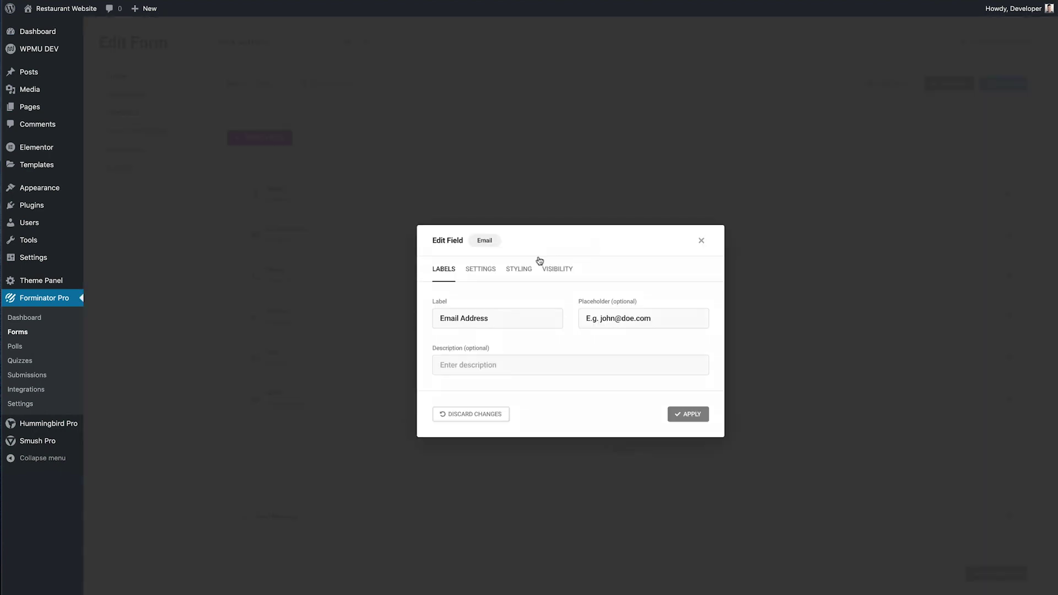
click(477, 274)
click(503, 261)
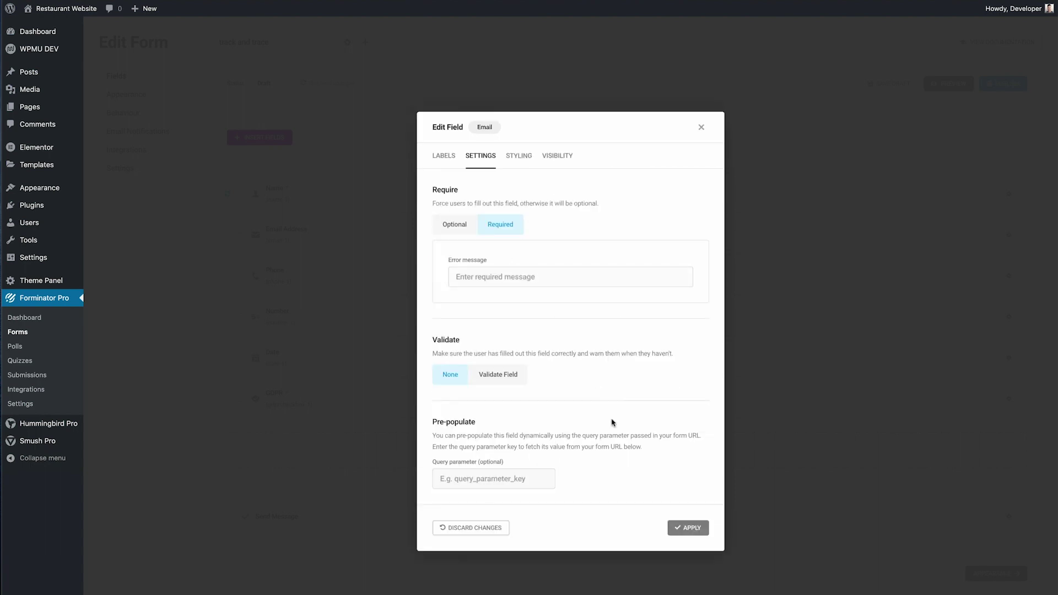
click(688, 527)
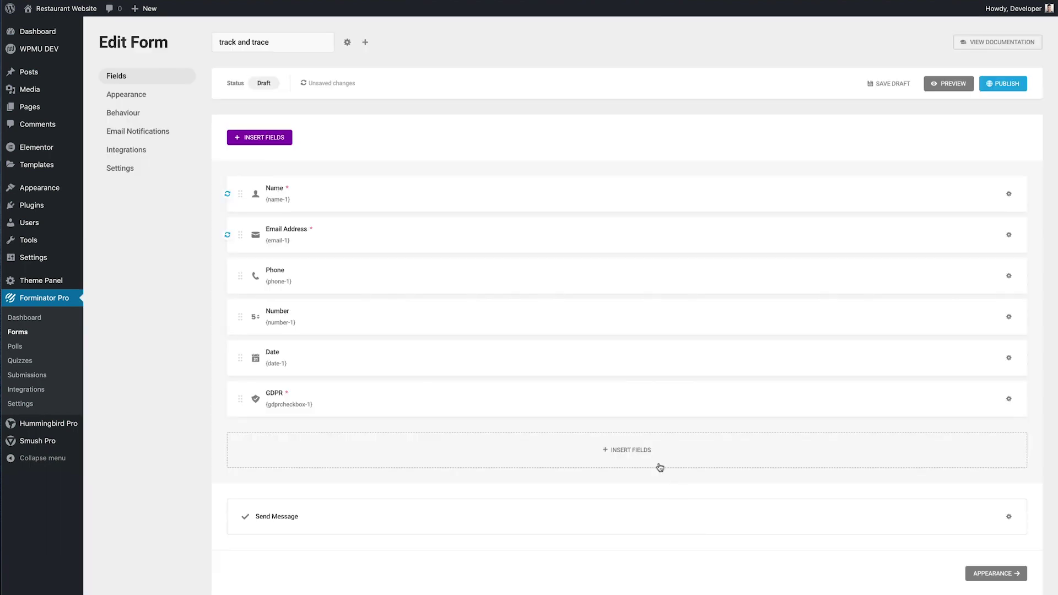
Step: Relabel the Number field 'Number of people in your party' and make it required
click(610, 319)
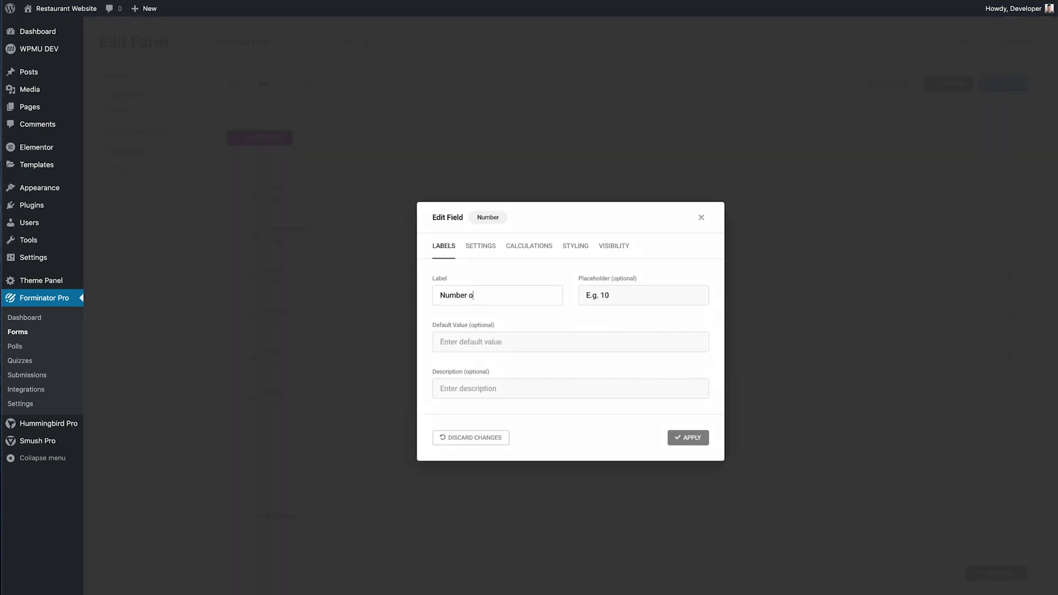
text(of people in your party)
click(470, 246)
click(496, 222)
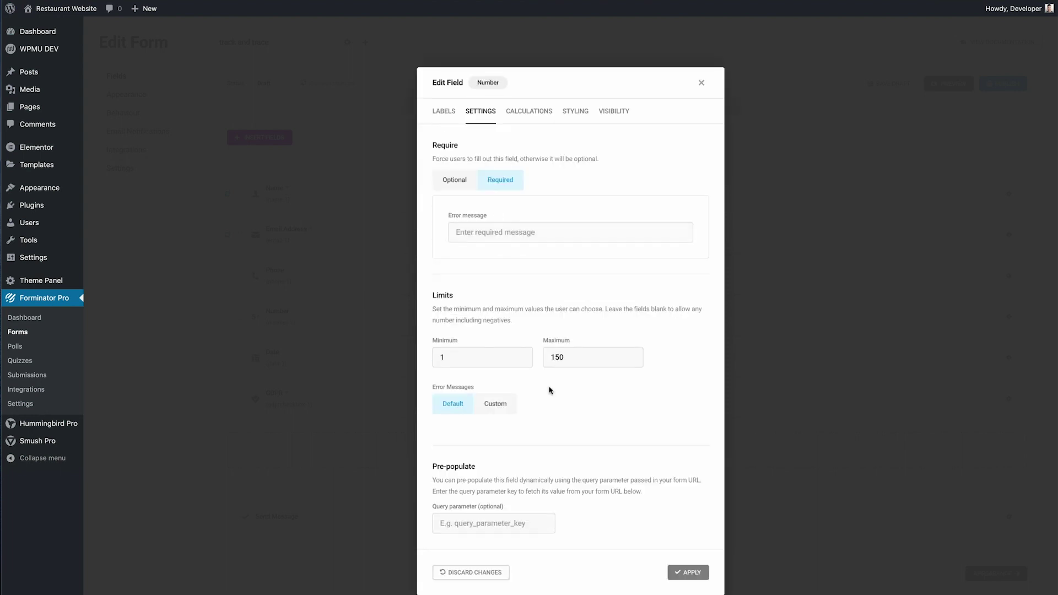
click(685, 572)
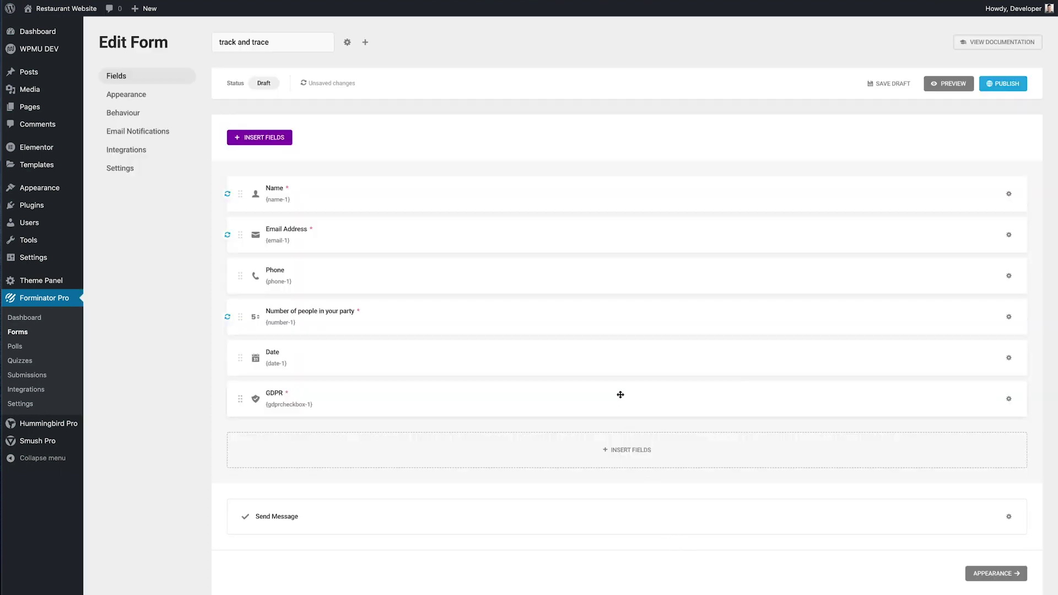
Step: Relabel the Date field 'Date visited' and make it required
click(614, 364)
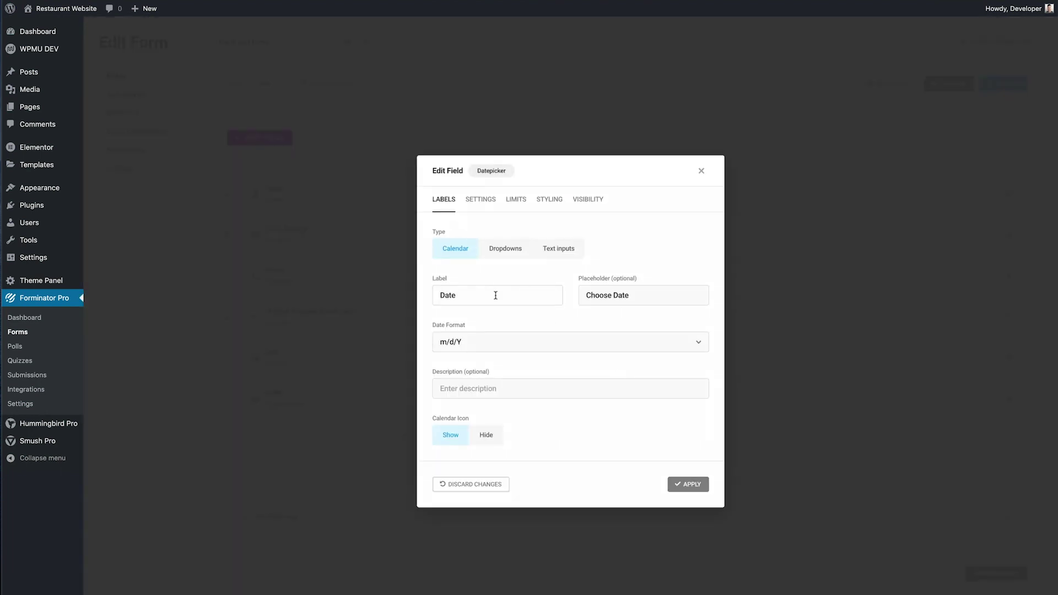
click(496, 295)
text(visited)
click(477, 199)
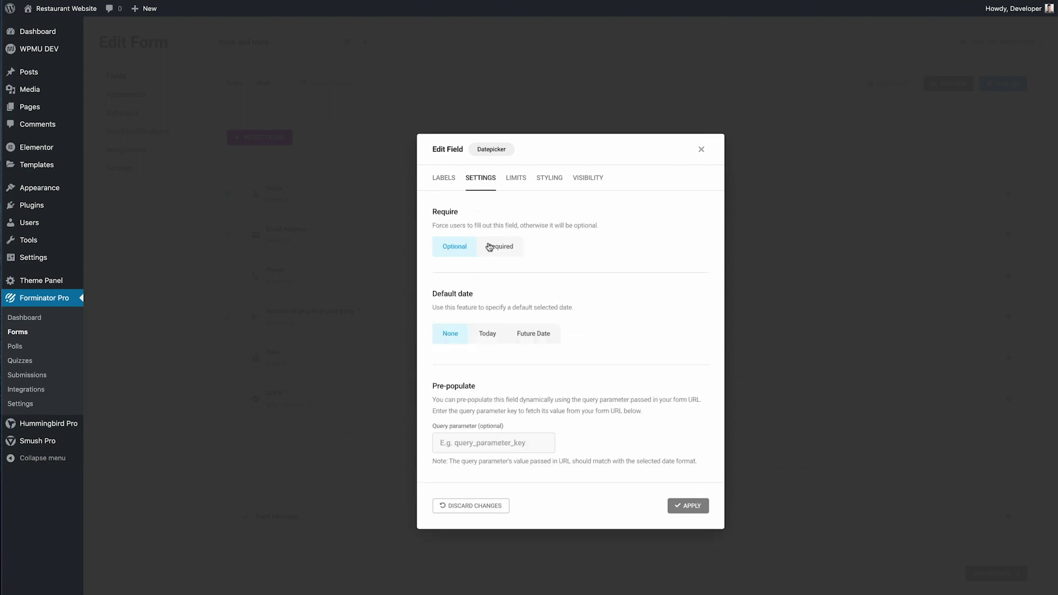
click(490, 247)
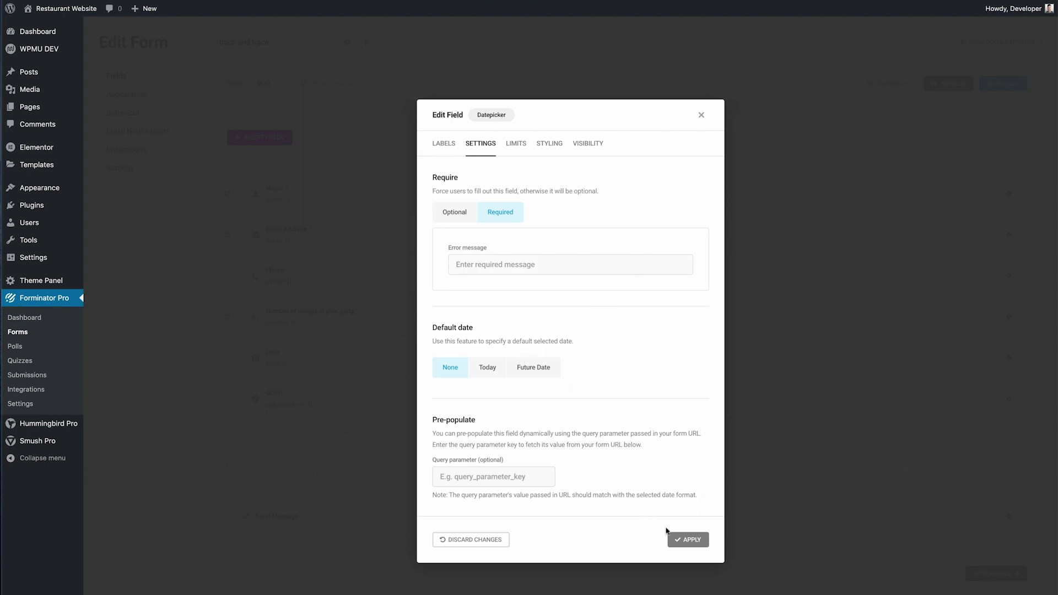
click(688, 540)
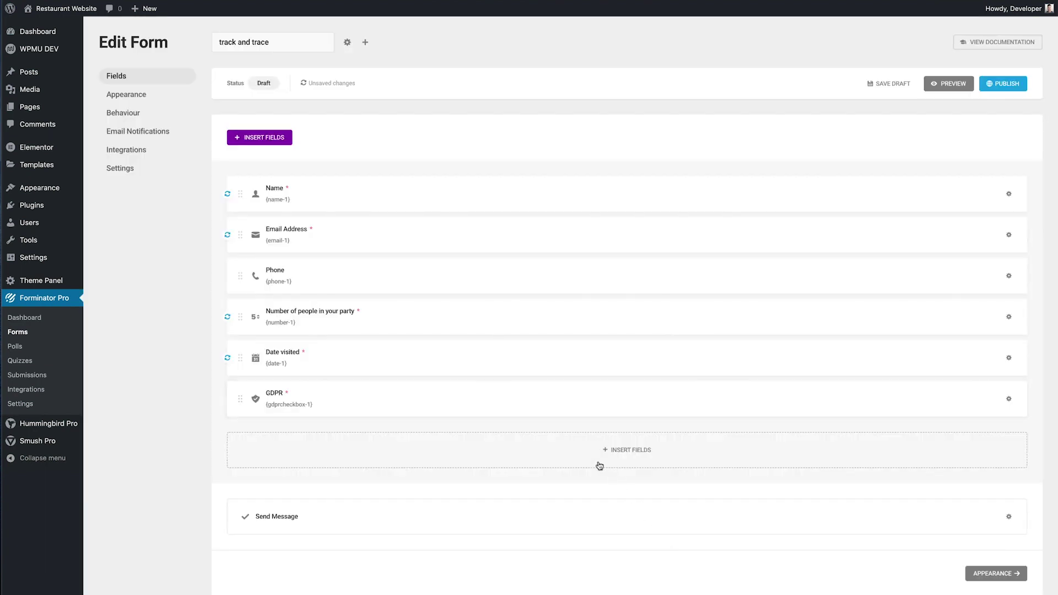
Step: Replace the submit button text 'Send Message' with 'Check-in'
click(603, 523)
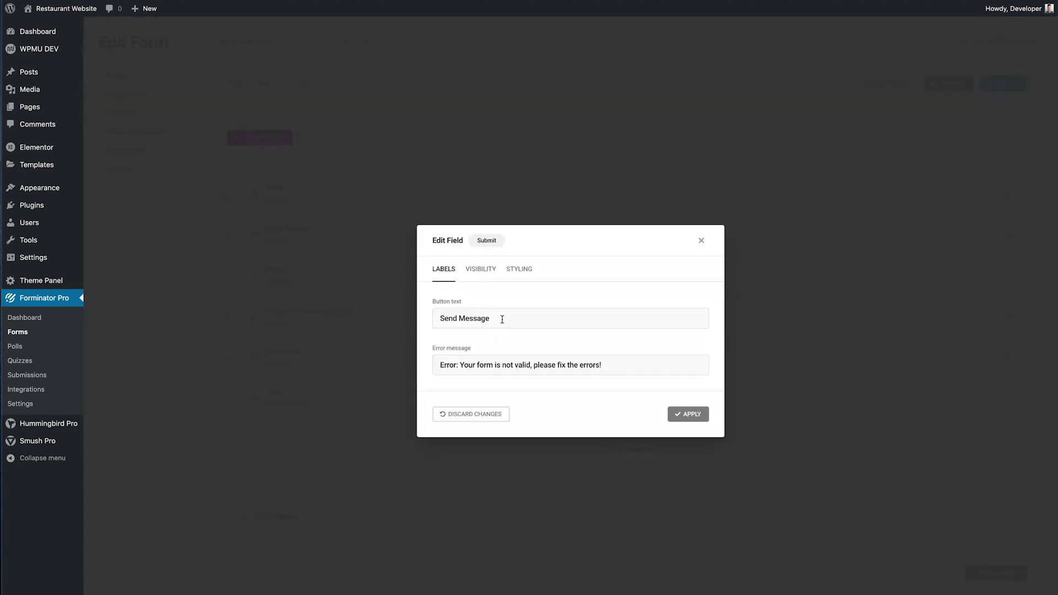
drag(501, 318, 405, 319)
text(Check-in)
Step: Save the Check-in button, place Phone beside Email Address, and preview the form
click(669, 414)
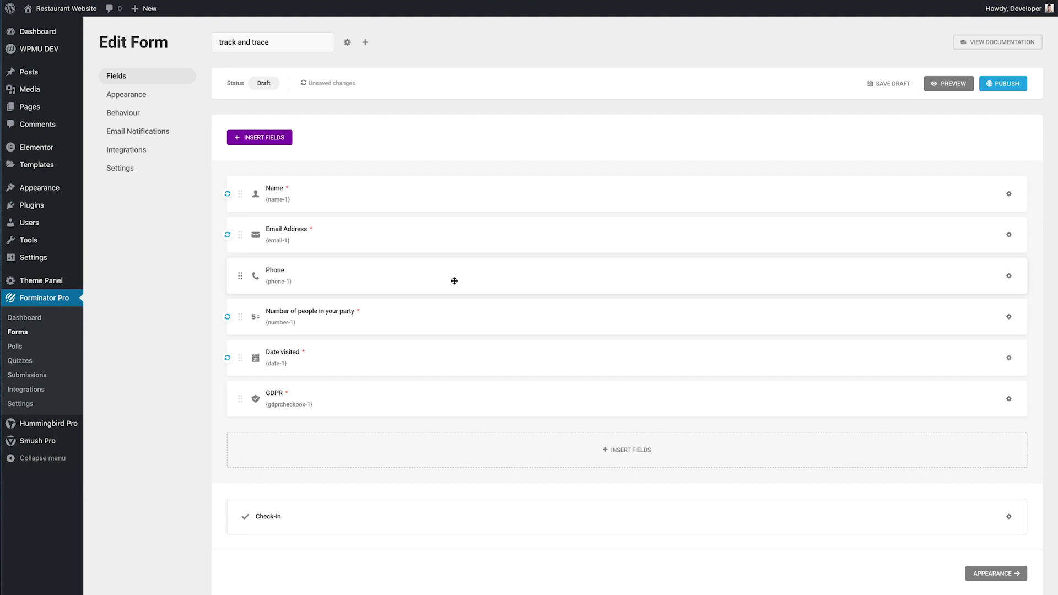
drag(453, 279, 784, 277)
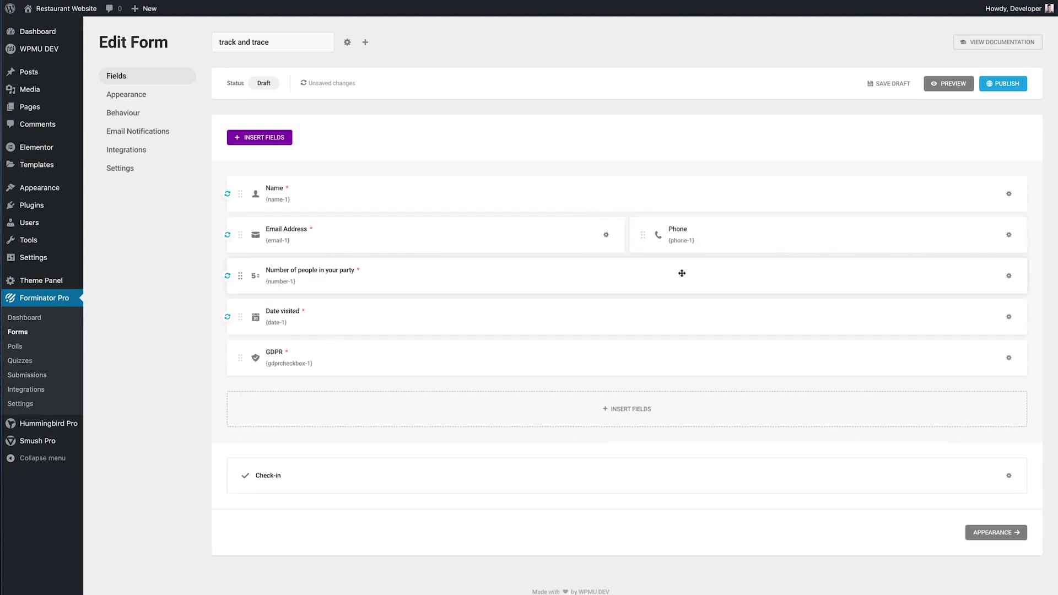
click(957, 83)
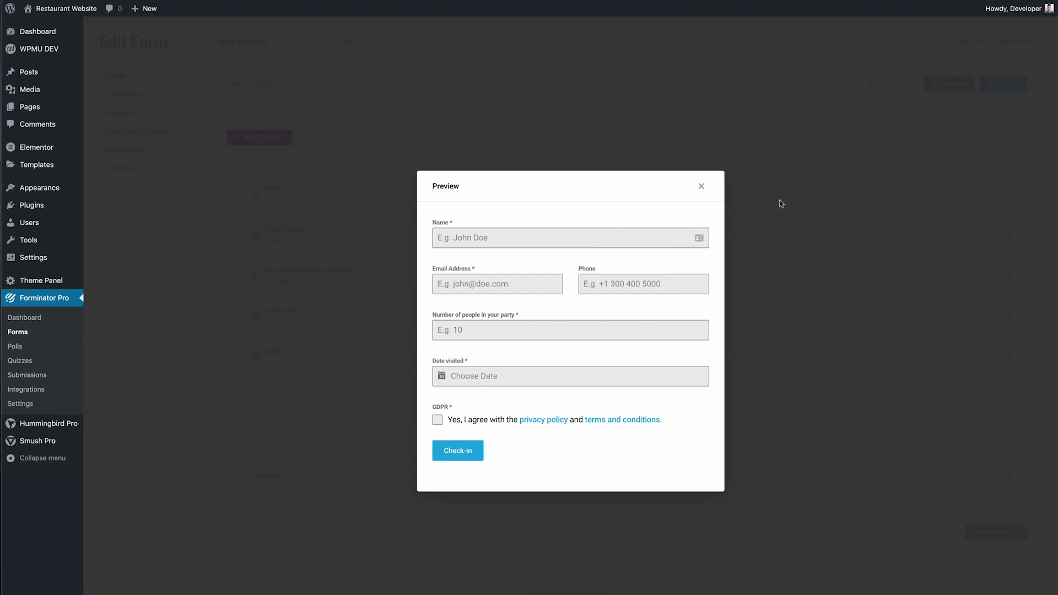
Step: Close the preview and review Appearance: Default design style, default colours, theme fonts
click(701, 187)
click(126, 97)
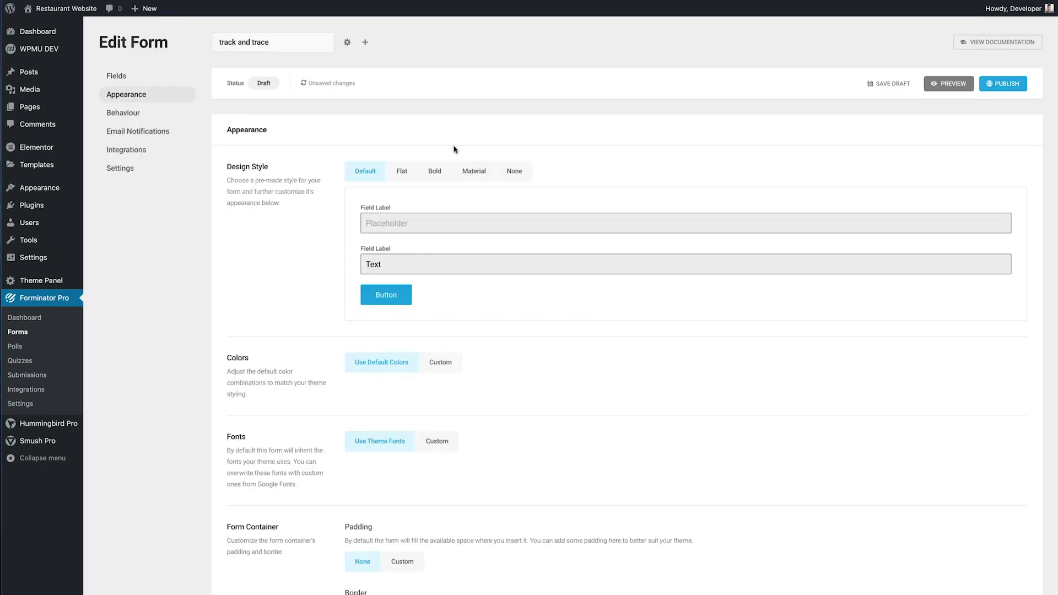
scroll(1050, 205, down, 4)
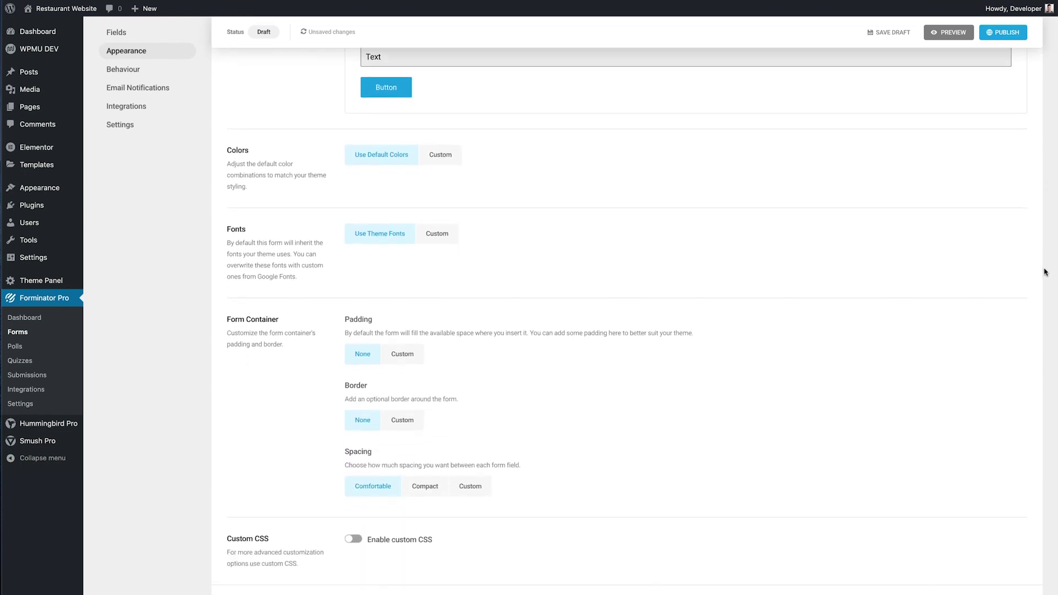
scroll(1044, 275, down, 1)
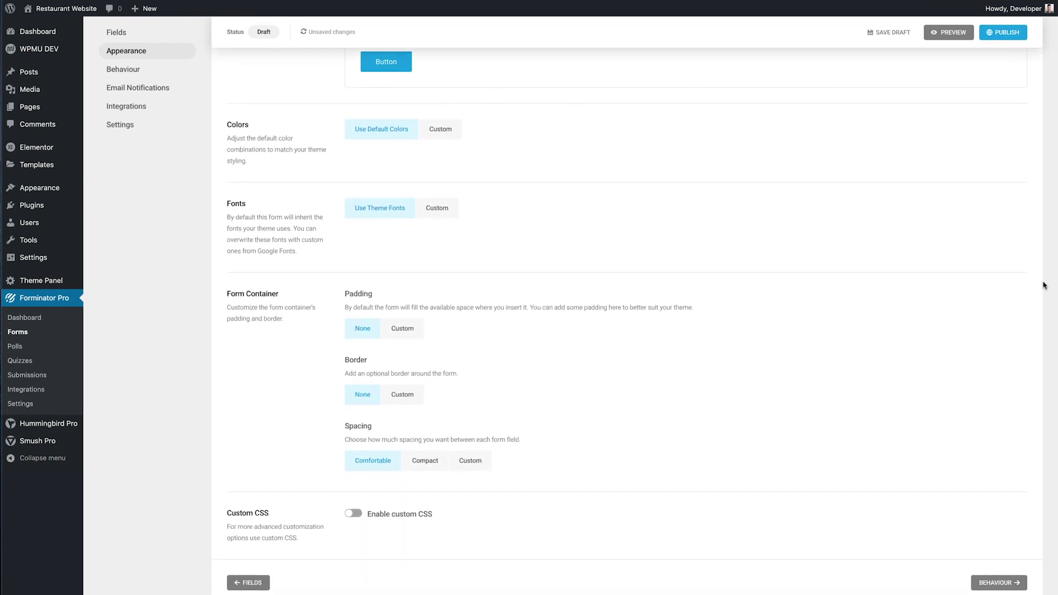
scroll(1044, 286, up, 5)
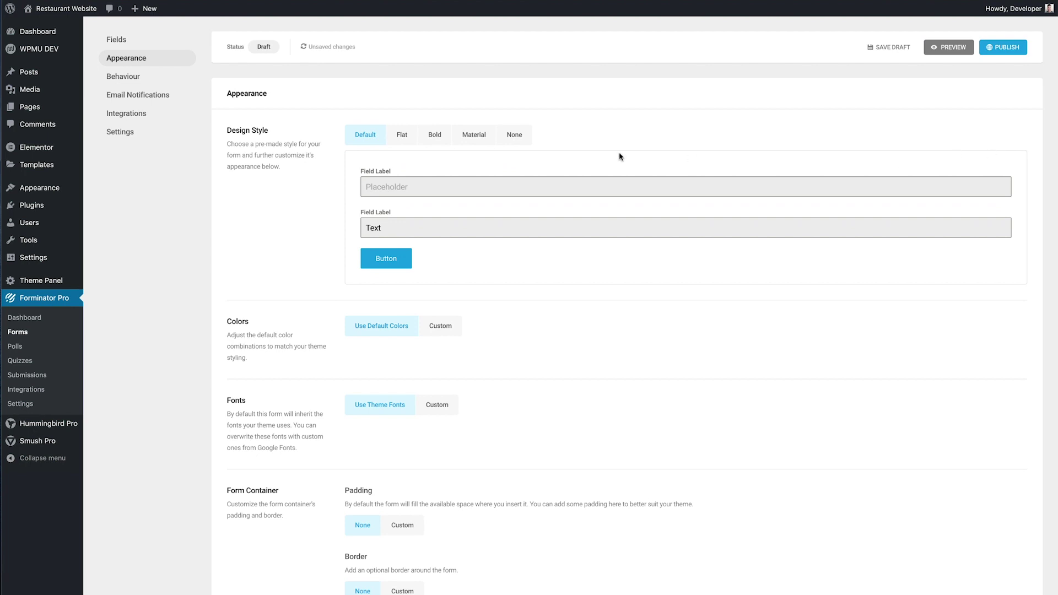
Step: In Behaviour, change the inline success message to 'Thank you for checking-in.'
click(134, 76)
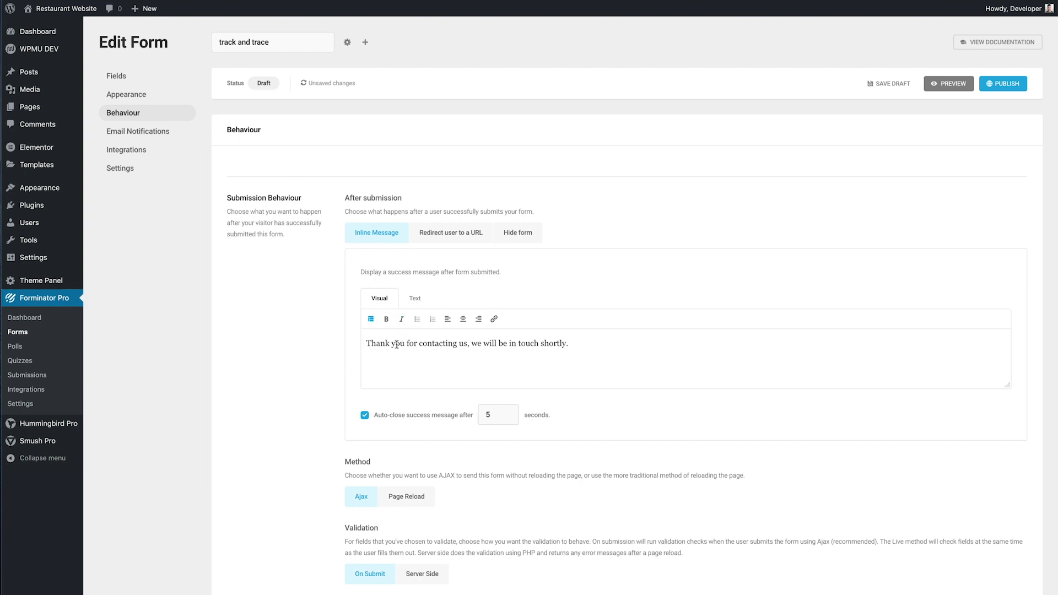
drag(420, 343, 602, 345)
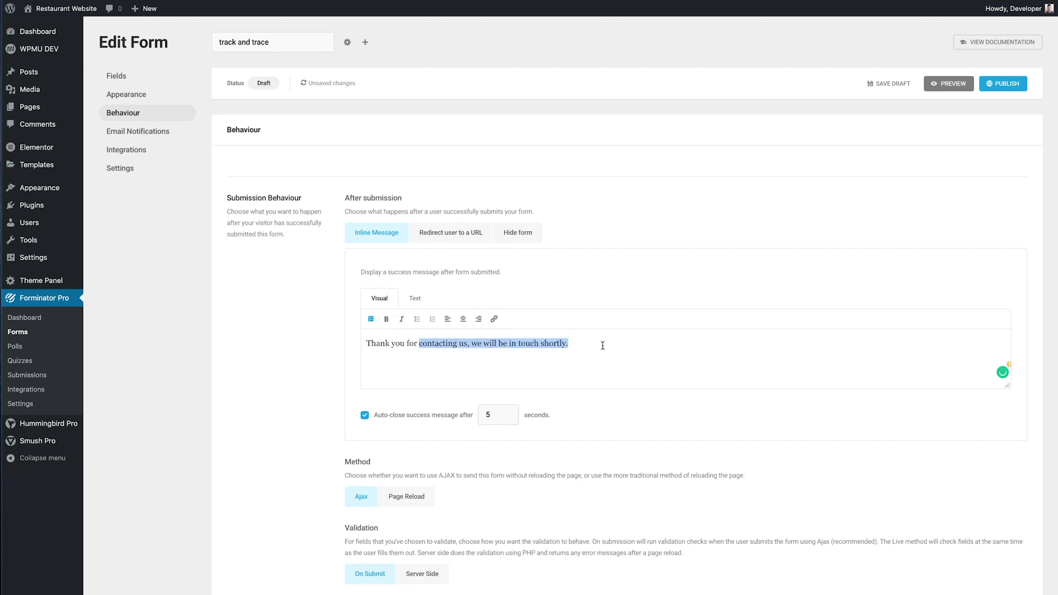
text(checkin)
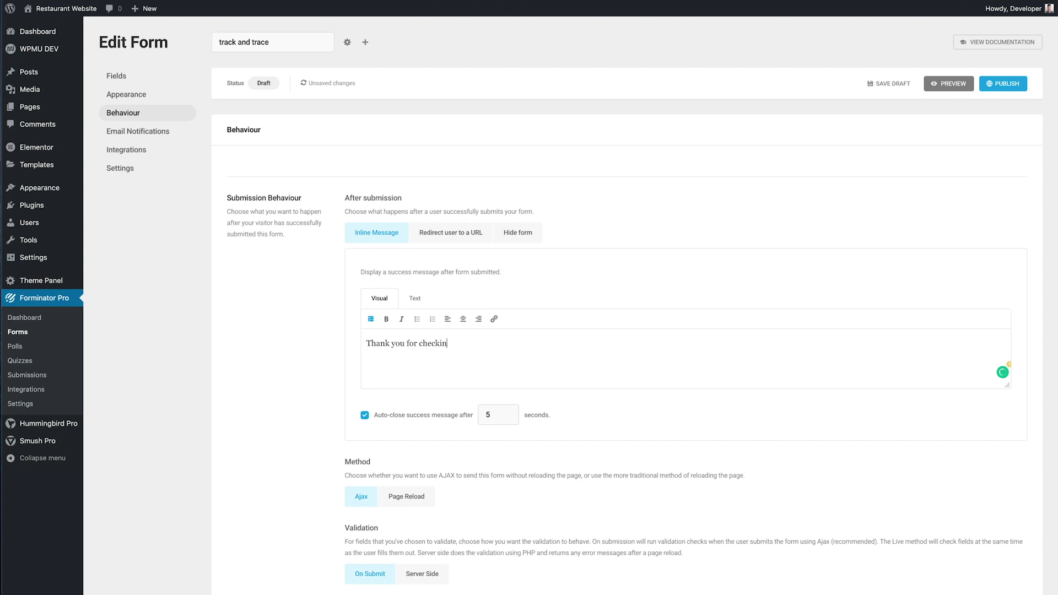
text(g-in.)
Step: Create a new email notification labelled 'Customer email' with subject 'Thank you for checking in'
click(153, 135)
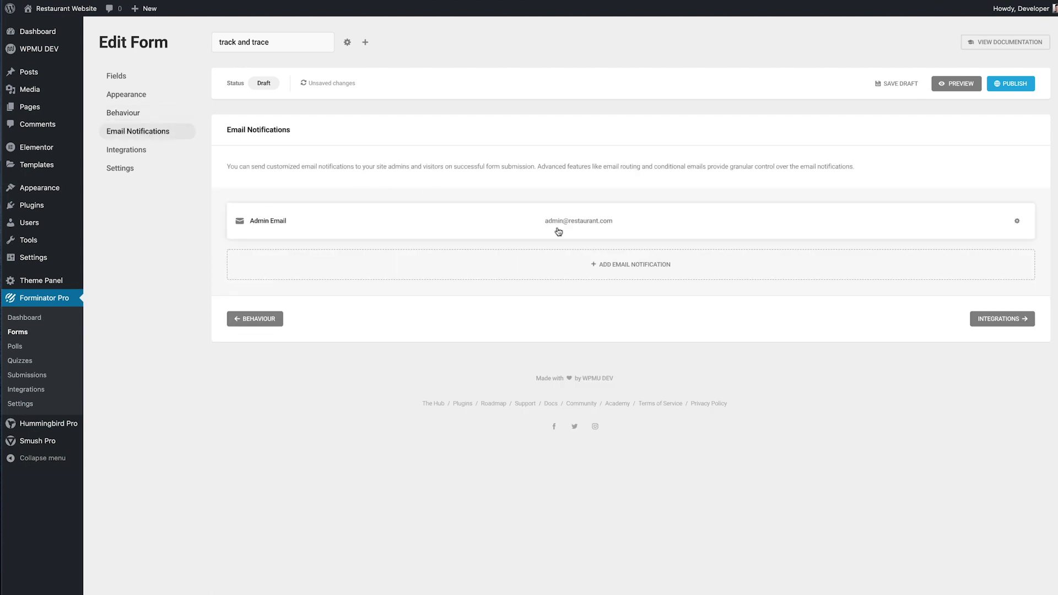
click(559, 268)
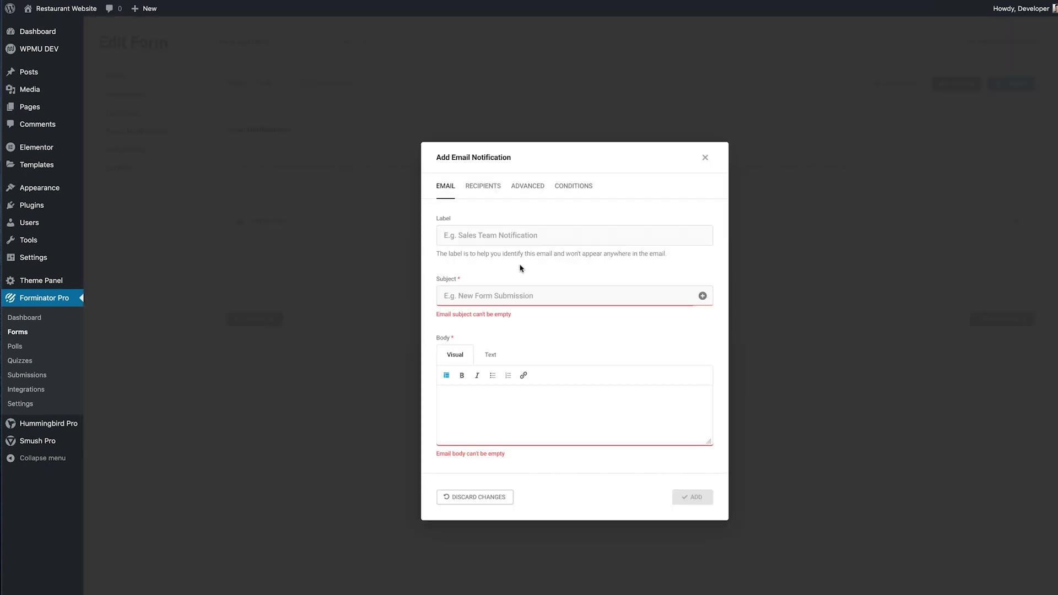
click(497, 237)
text(Cust)
text(omer email)
text(Thank you for checking in)
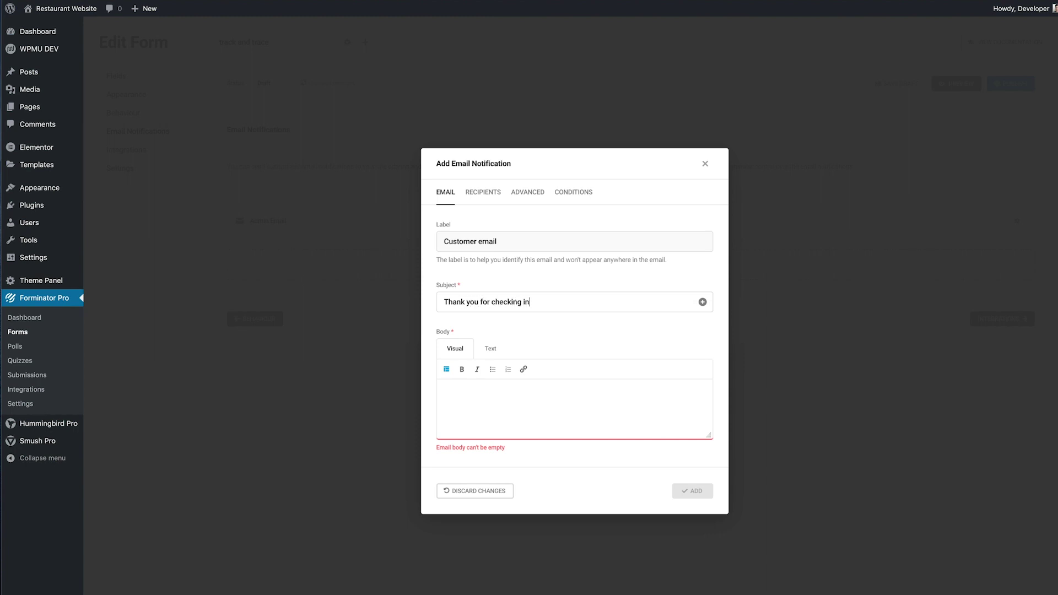
Step: Begin the email body with a greeting to the Name field and 'Thank you for checking in'
click(481, 386)
text(Hi)
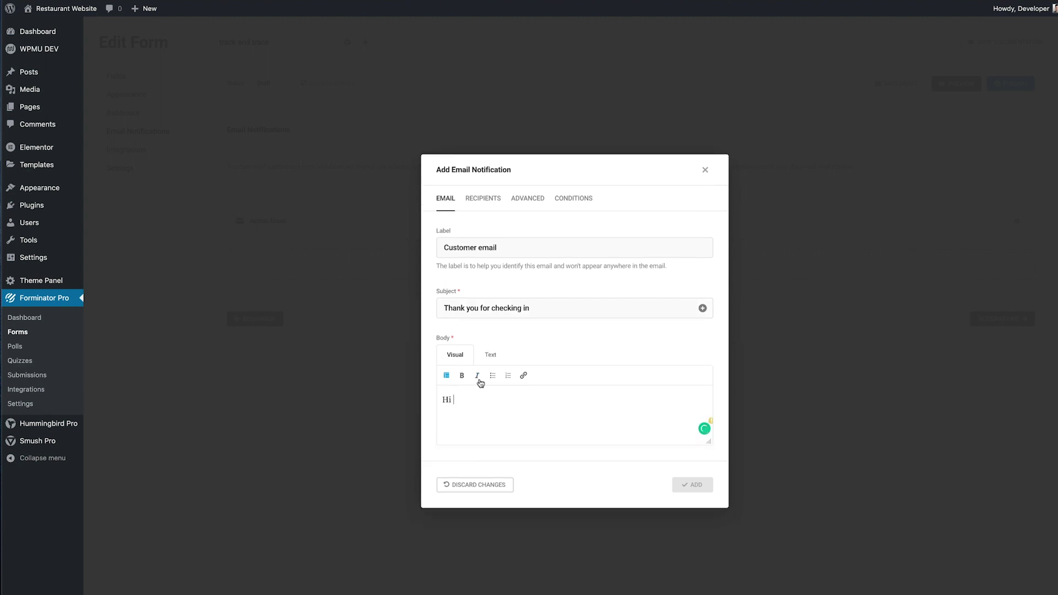
click(446, 375)
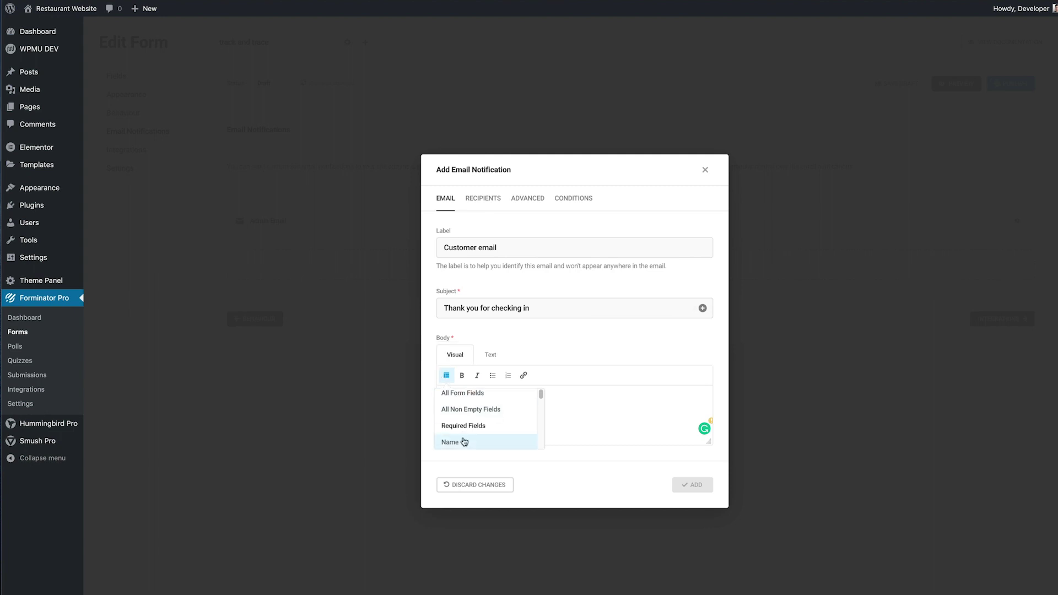
click(463, 442)
text(,)
key(Return)
text(Thank you for checking in)
Step: Add the visit date field, 'We hope you and your party enjoyed your meal.' and a 'Best wishes, Restaurant Team' sign-off
click(447, 375)
scroll(467, 408, down, 1)
scroll(467, 408, down, 1)
click(467, 408)
text(.)
key(Return)
text(We hope you an)
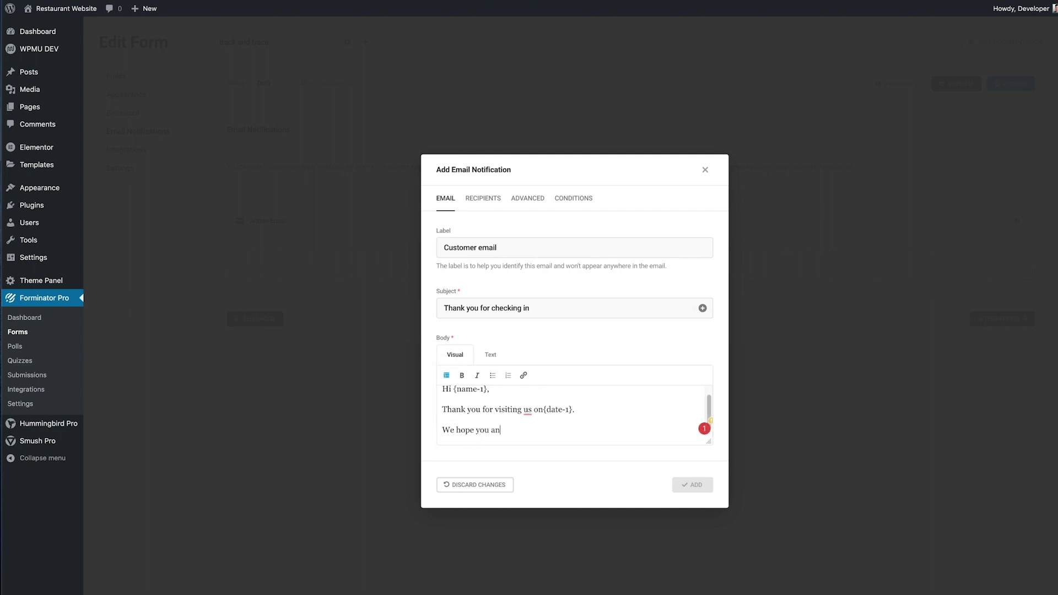
text(d your party enjoyed your meal.)
key(Return)
text(Best wishes,)
key(Return)
text(Restaurant Team)
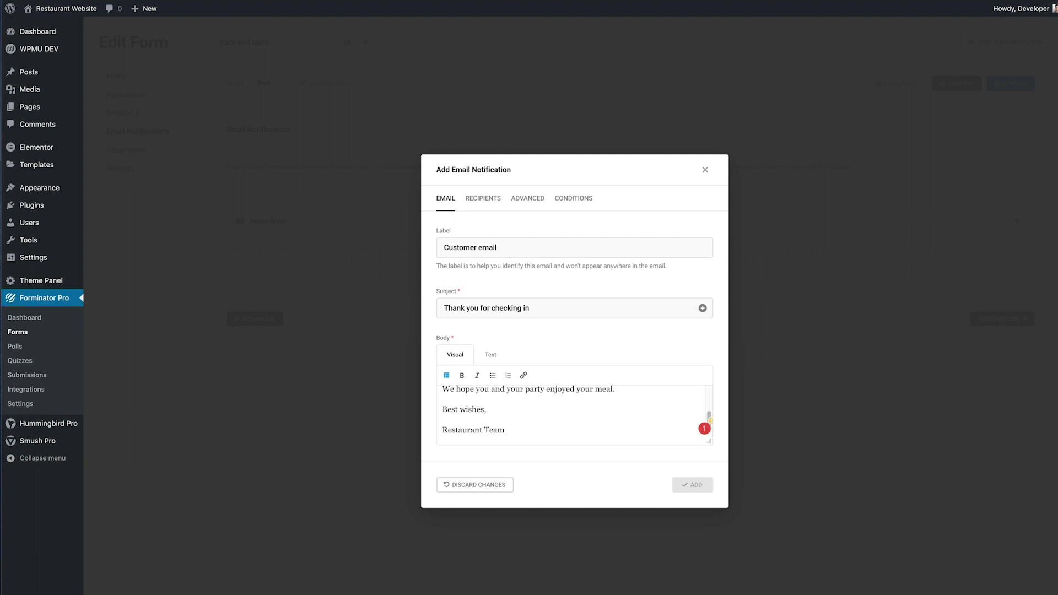
Step: Set the notification's recipient to the submitted Email Address field and add it
click(491, 199)
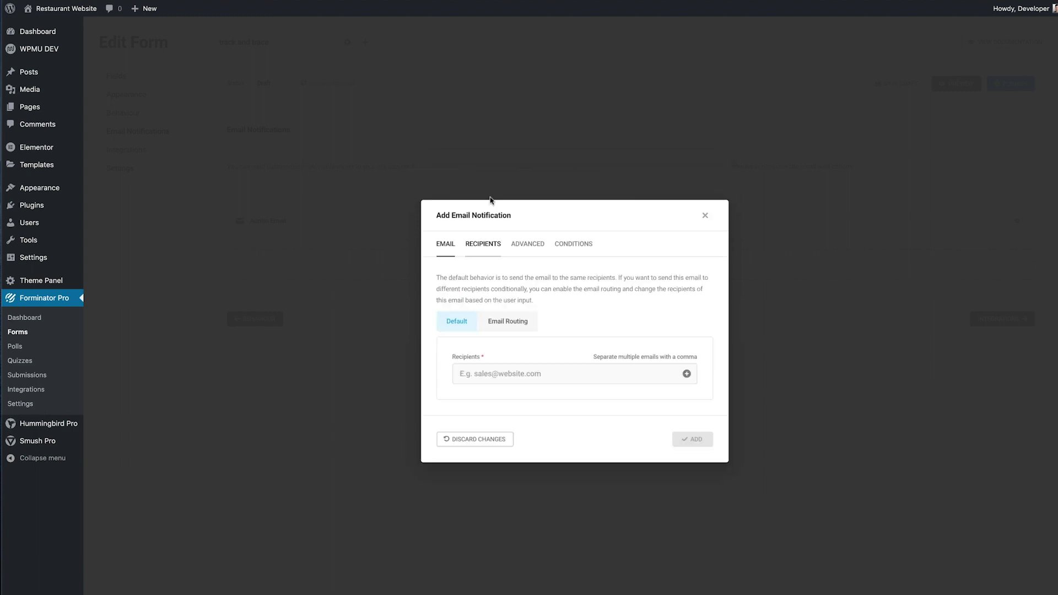
click(687, 375)
click(632, 397)
click(694, 439)
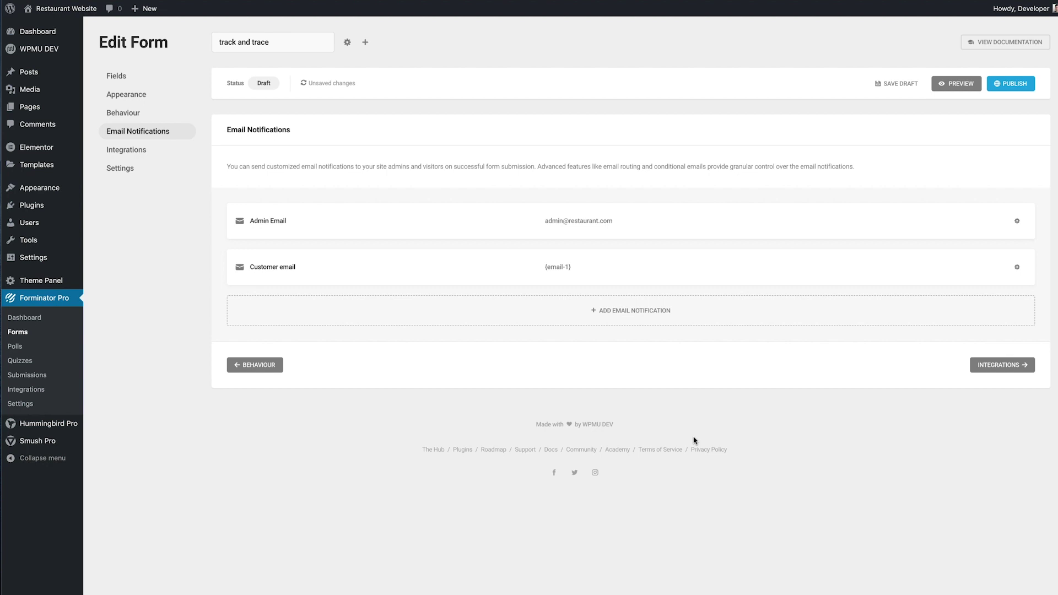
Step: Activate the Zapier integration from the Integrations page, then return to the form
click(149, 152)
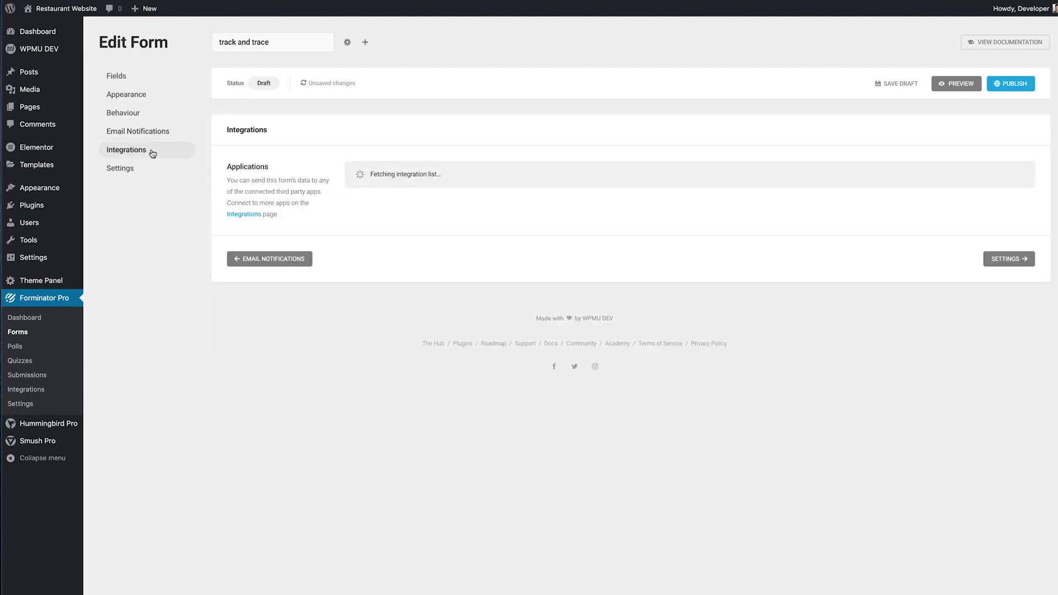
click(42, 392)
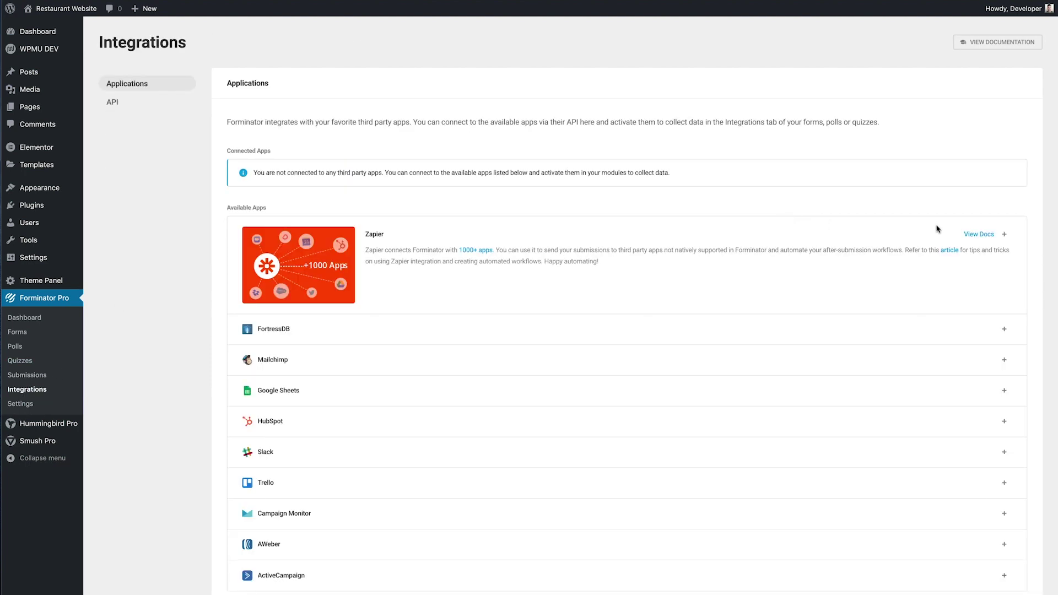
click(1004, 235)
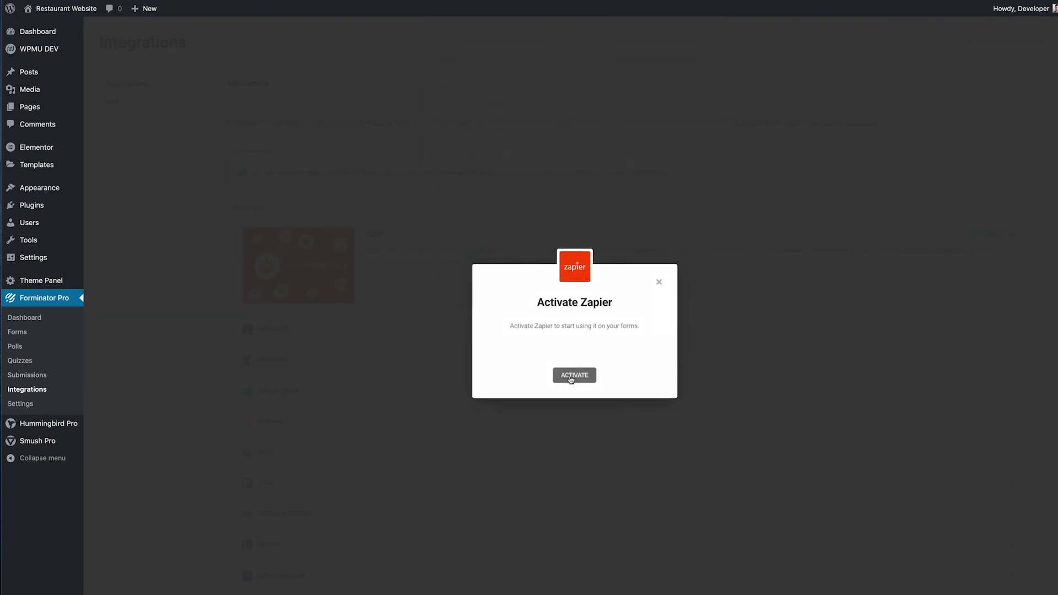
click(572, 378)
click(574, 381)
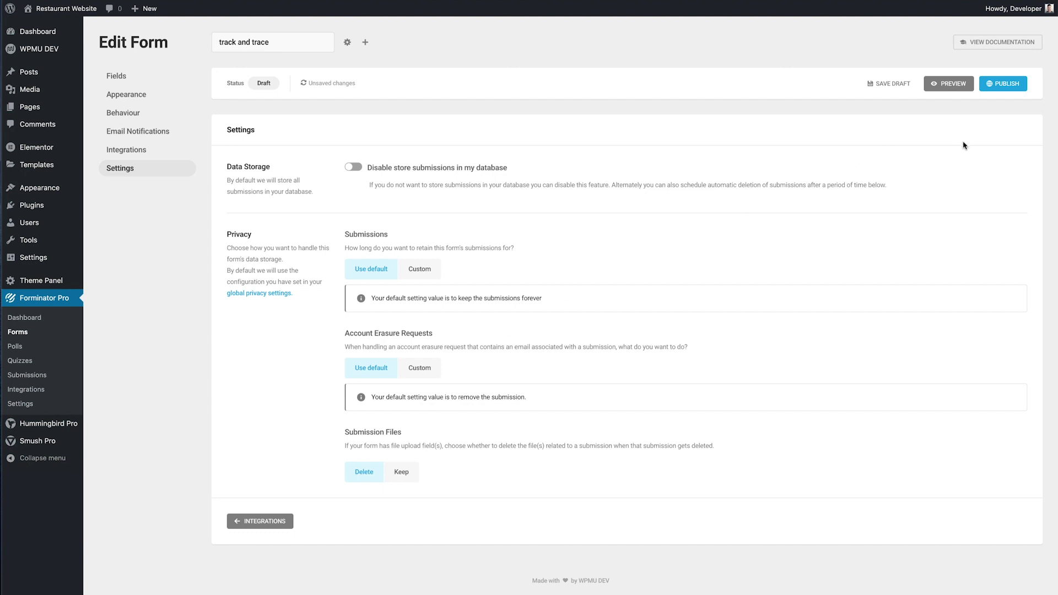
Step: Publish the track and trace form and copy its shortcode [forminator_form id="160"]
click(1004, 84)
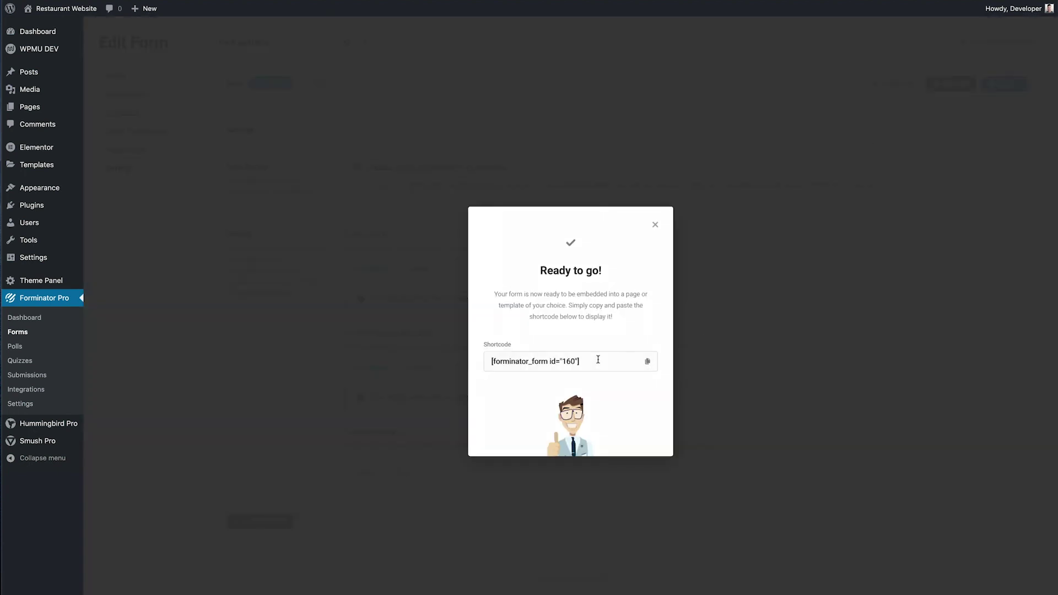
drag(595, 361, 475, 365)
click(648, 361)
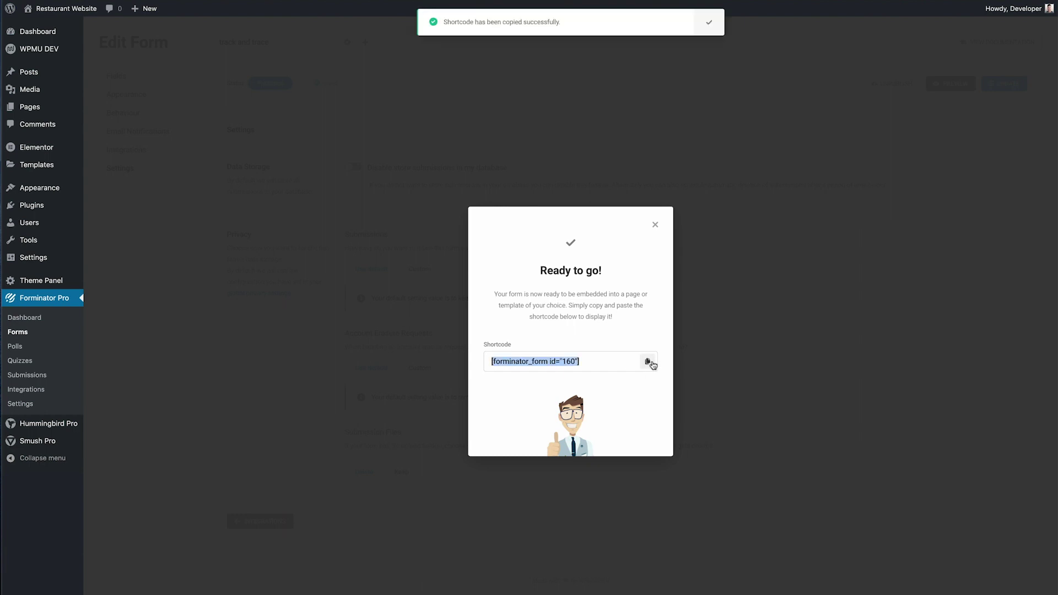
click(655, 225)
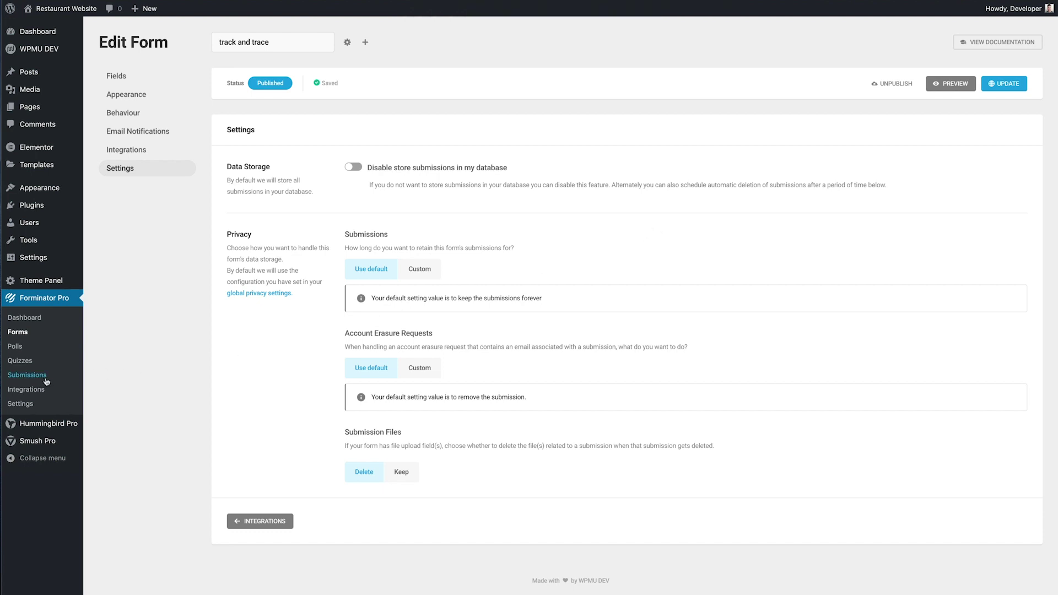
Step: Show the submissions list for the track and trace form
click(27, 375)
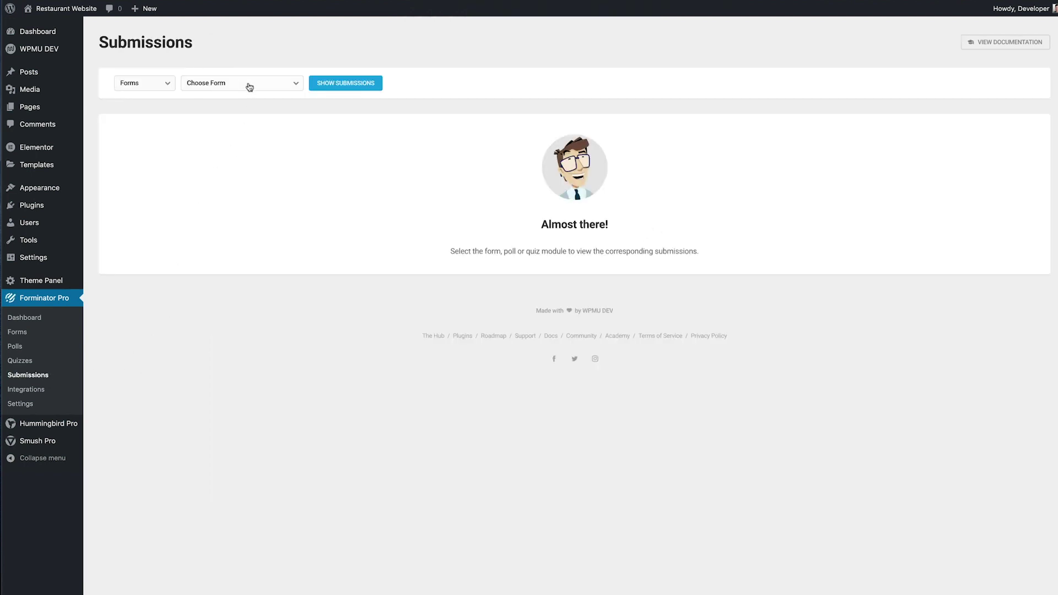
click(250, 85)
click(236, 151)
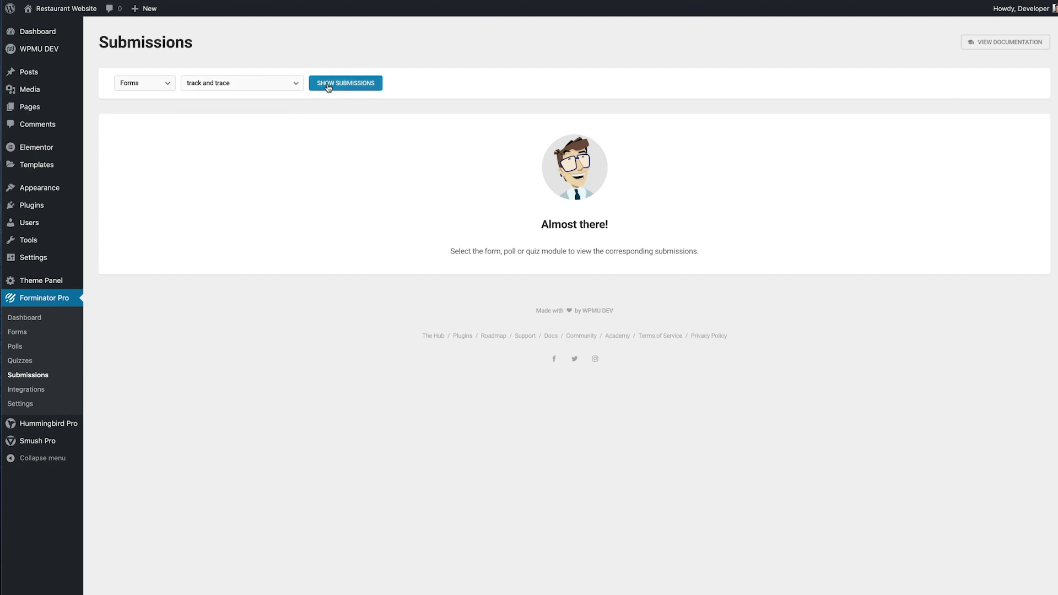
click(327, 86)
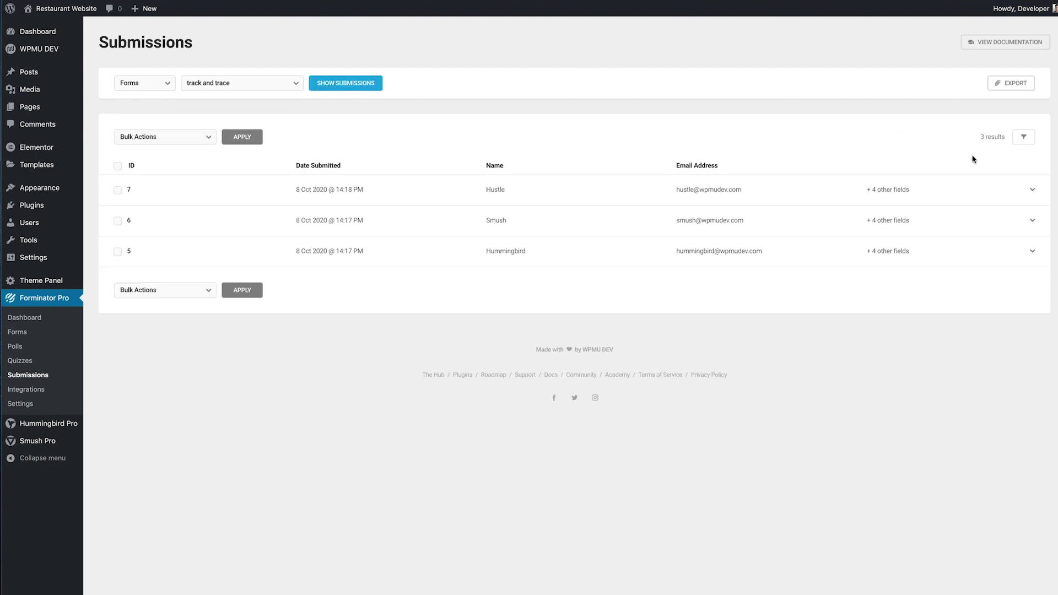
Step: Expand submissions #7 and #6, then bring up the export options
click(1032, 191)
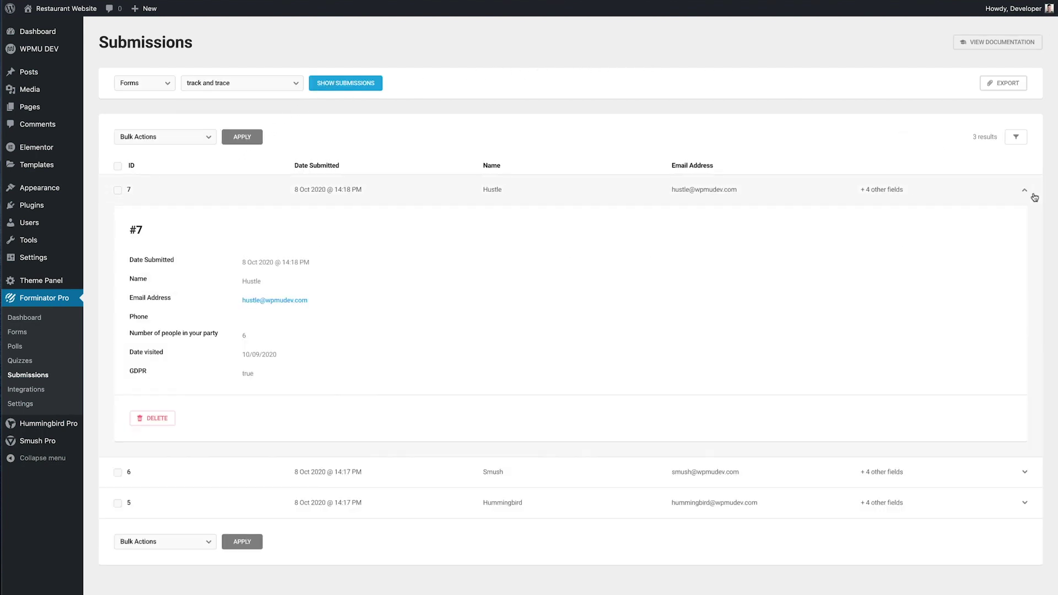
click(1026, 472)
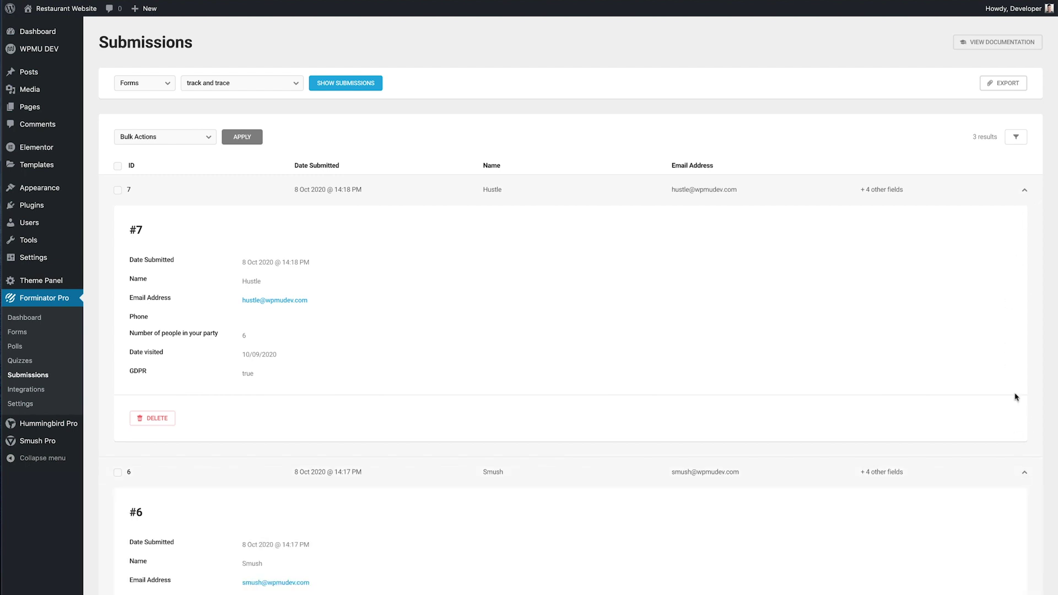
click(1003, 85)
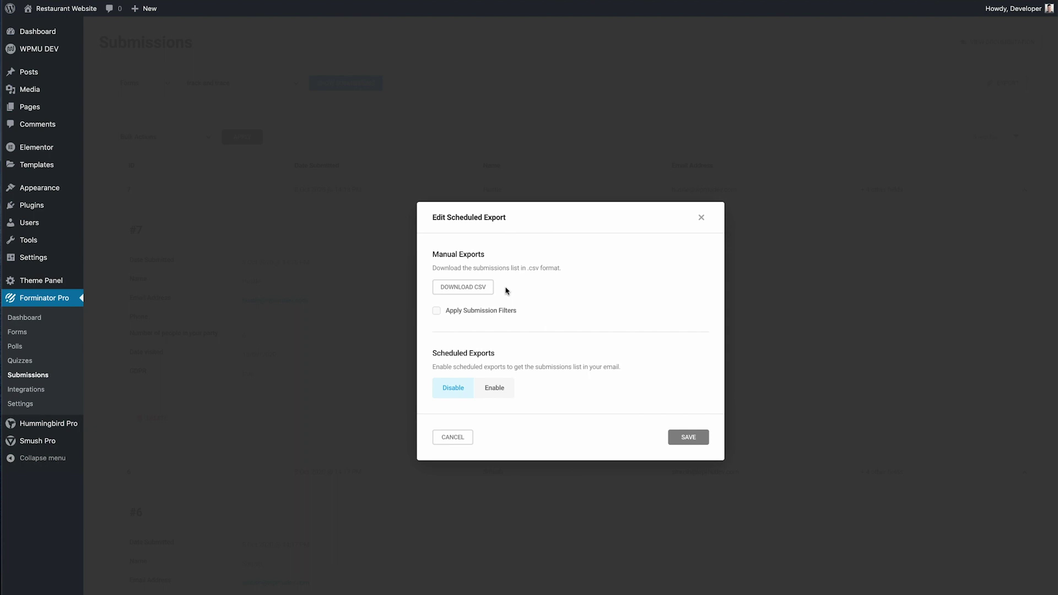
Step: Enable scheduled exports, revealing the Daily frequency at 12:00 AM
click(502, 393)
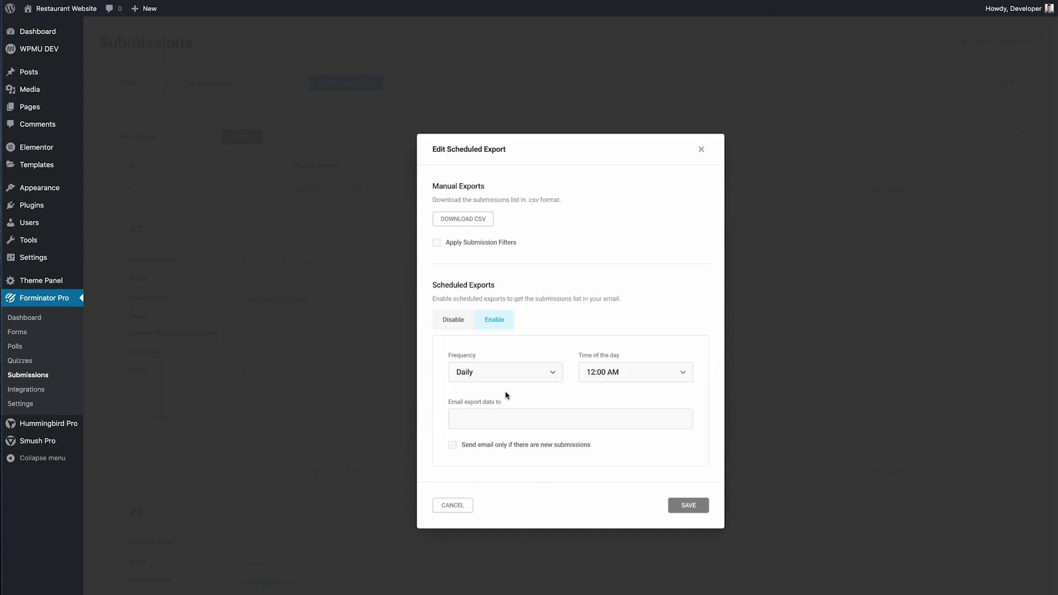